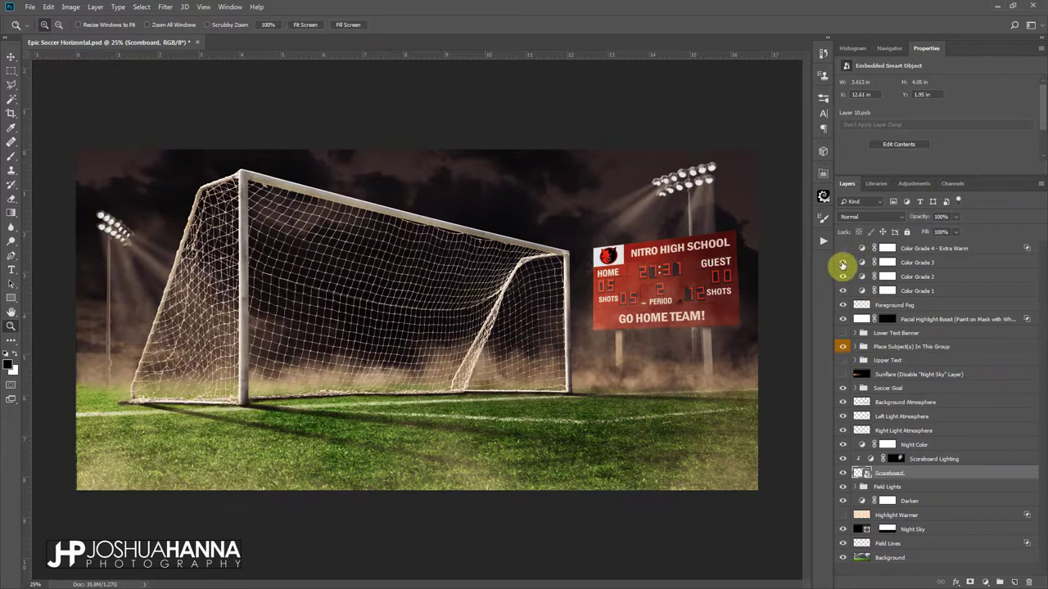
Hide every layer above Background, leaving the cloudy sky and grass with the white Field Lines showing
{"action": "left_click_drag", "start_coordinate": [842, 265], "coordinate": [844, 549]}
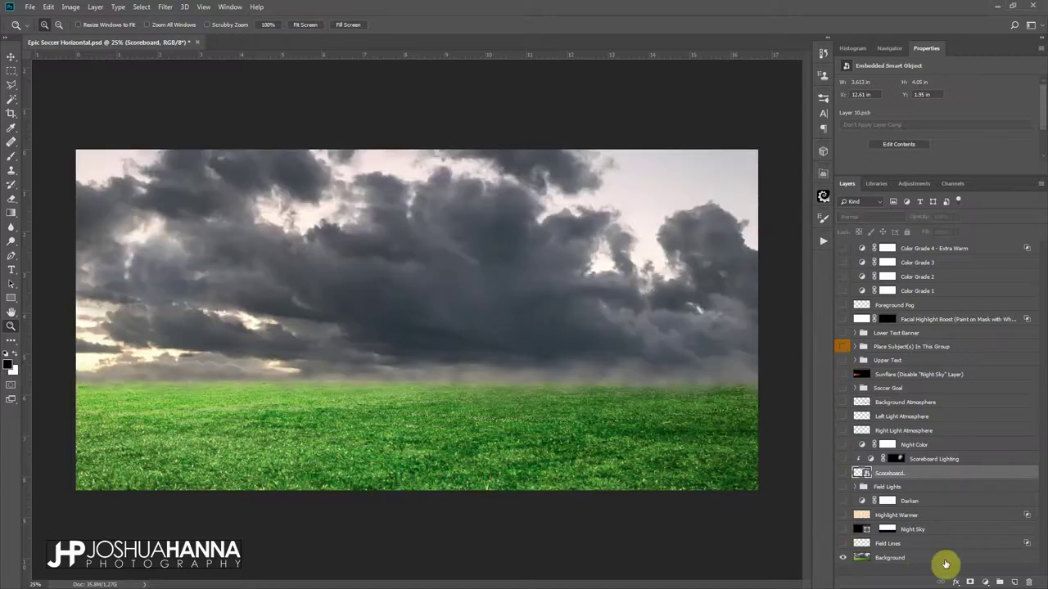
{"action": "left_click", "coordinate": [948, 562]}
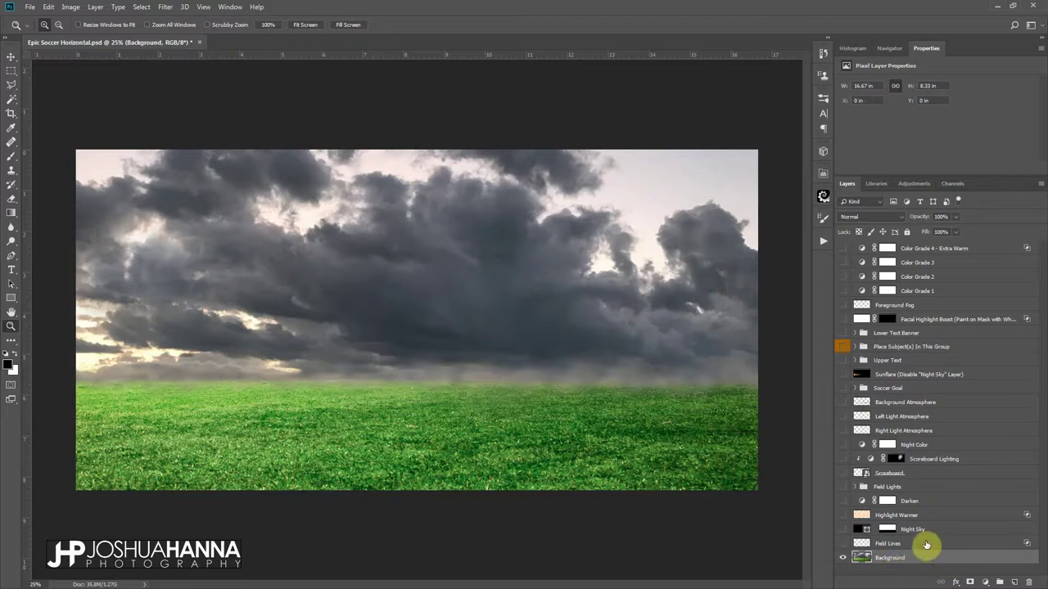
{"action": "left_click", "coordinate": [841, 544]}
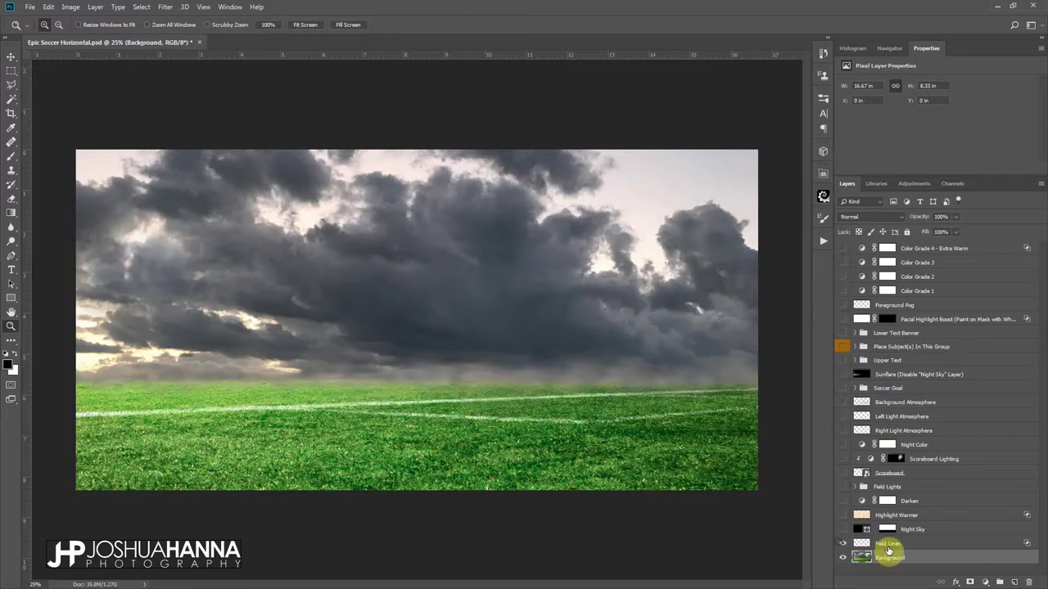
{"action": "left_click", "coordinate": [844, 544]}
{"action": "left_click", "coordinate": [844, 544]}
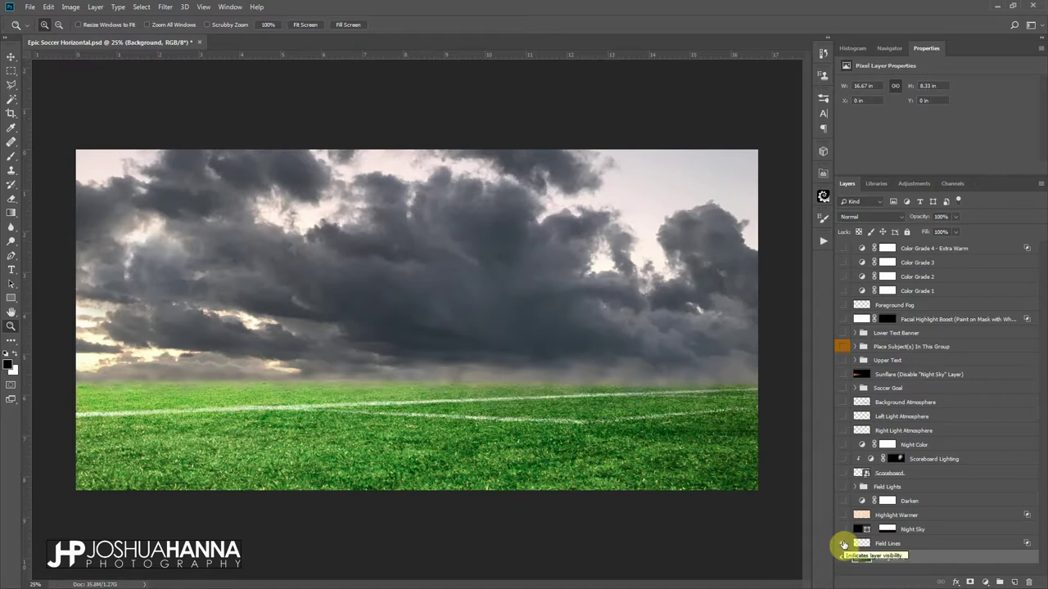
{"action": "left_click", "coordinate": [844, 545]}
{"action": "left_click", "coordinate": [844, 544]}
Show the Night Sky layer, the Darken adjustment and the Field Lights floodlight group
{"action": "left_click", "coordinate": [843, 530]}
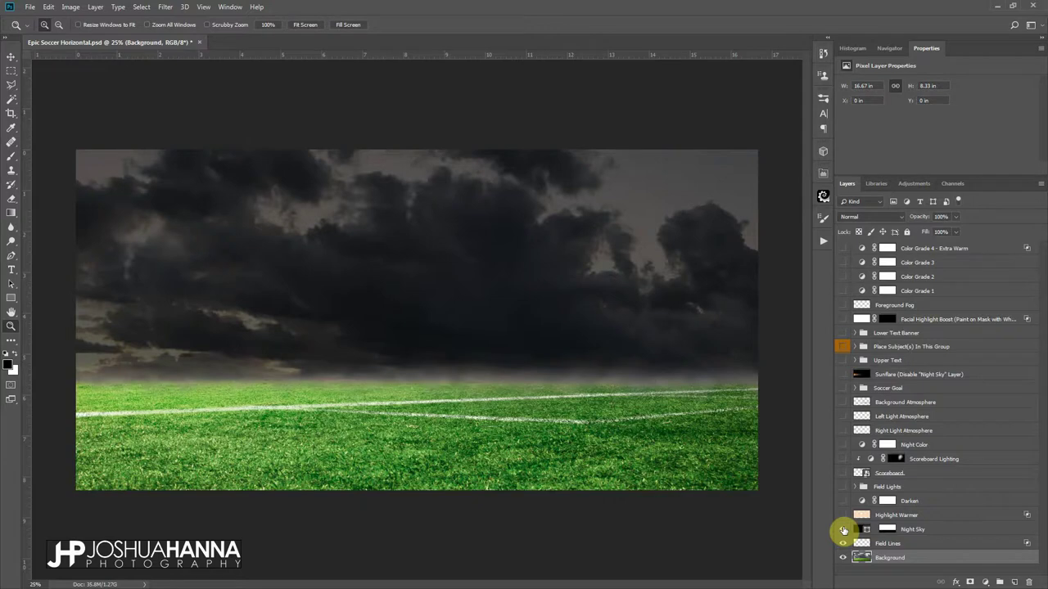
{"action": "left_click", "coordinate": [843, 530]}
{"action": "left_click", "coordinate": [843, 501]}
{"action": "left_click", "coordinate": [844, 502]}
{"action": "left_click", "coordinate": [844, 502]}
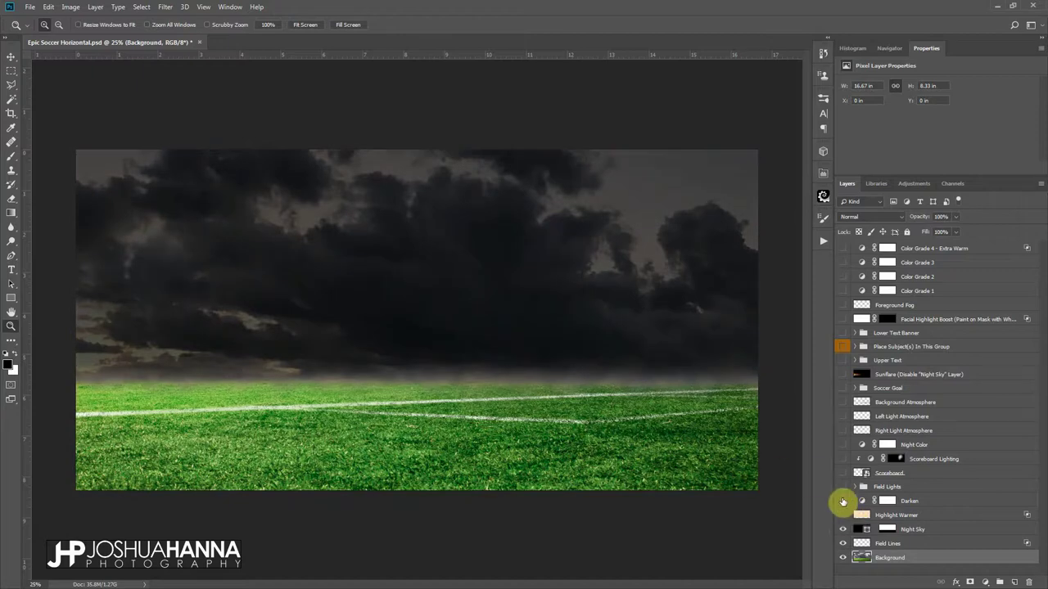
{"action": "left_click", "coordinate": [843, 501]}
{"action": "left_click", "coordinate": [843, 501]}
{"action": "left_click", "coordinate": [842, 487]}
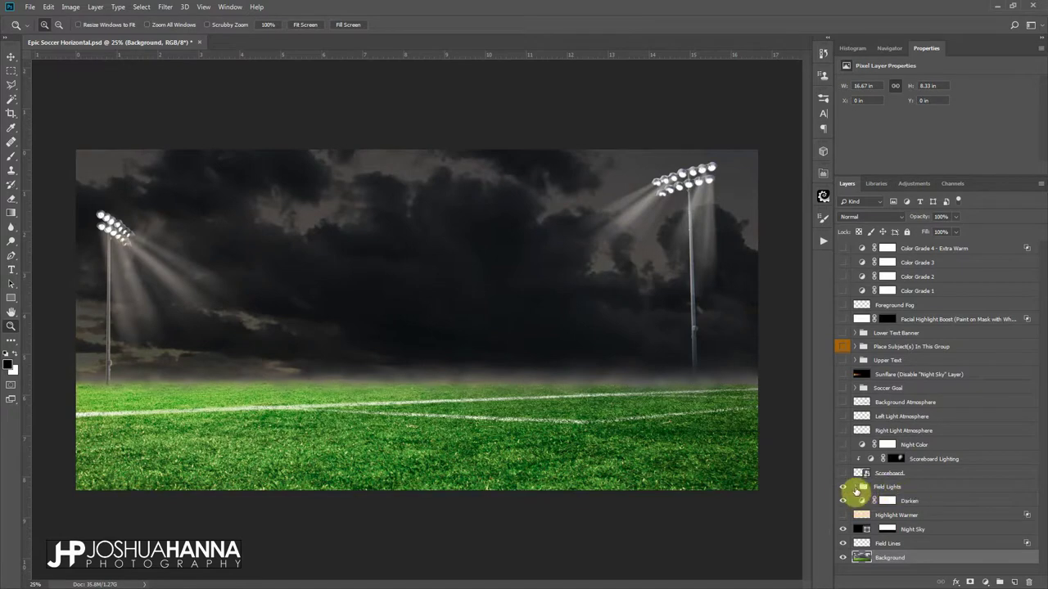
{"action": "left_click", "coordinate": [855, 488]}
{"action": "left_click", "coordinate": [843, 501]}
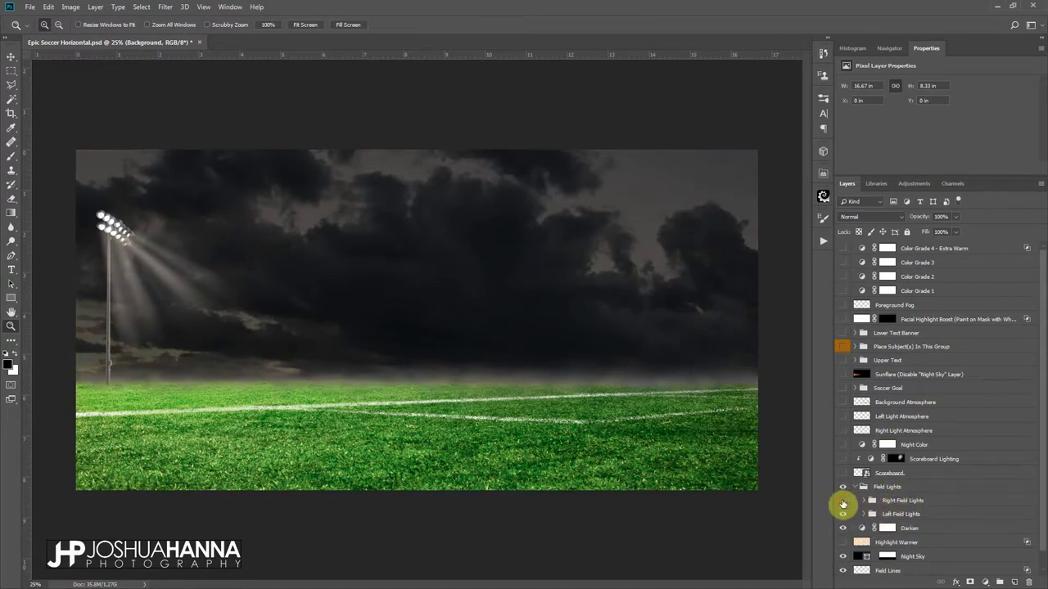
{"action": "left_click", "coordinate": [844, 501]}
{"action": "left_click", "coordinate": [844, 514]}
{"action": "left_click", "coordinate": [843, 515]}
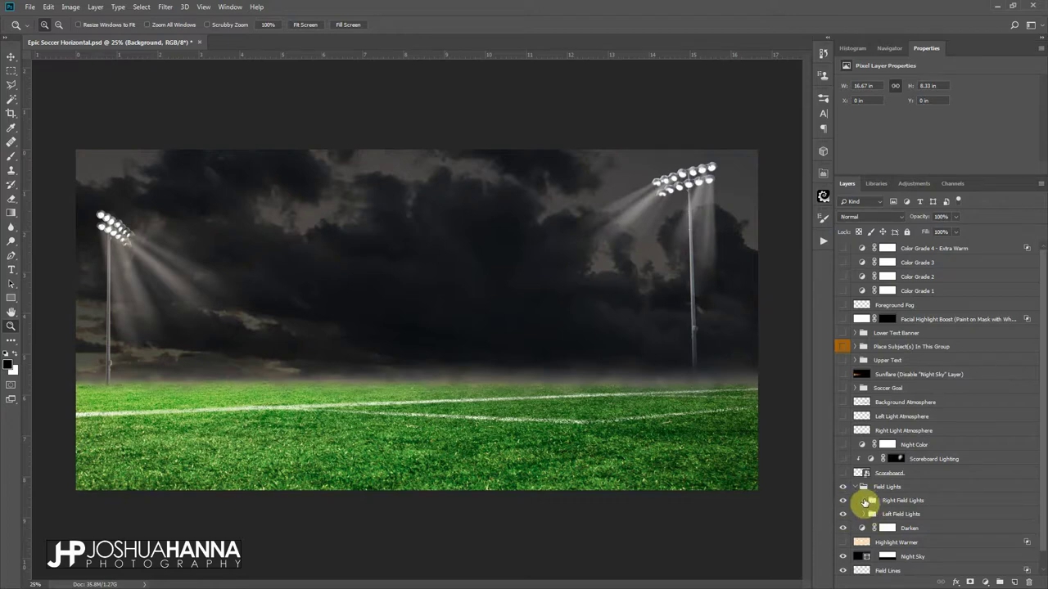
{"action": "left_click", "coordinate": [864, 501]}
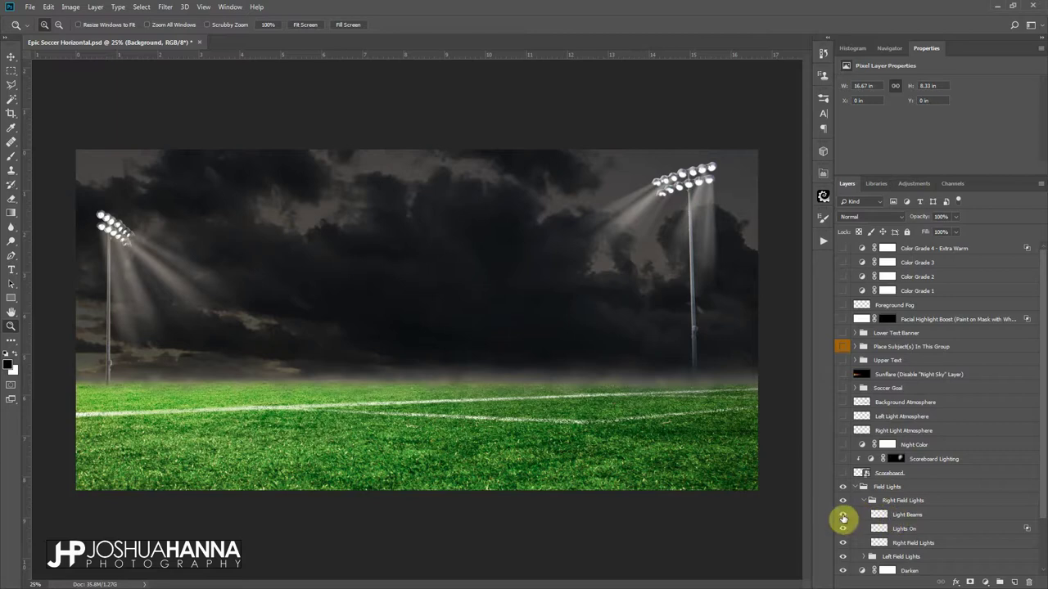
{"action": "left_click", "coordinate": [843, 515]}
{"action": "left_click", "coordinate": [843, 517]}
{"action": "left_click", "coordinate": [843, 530]}
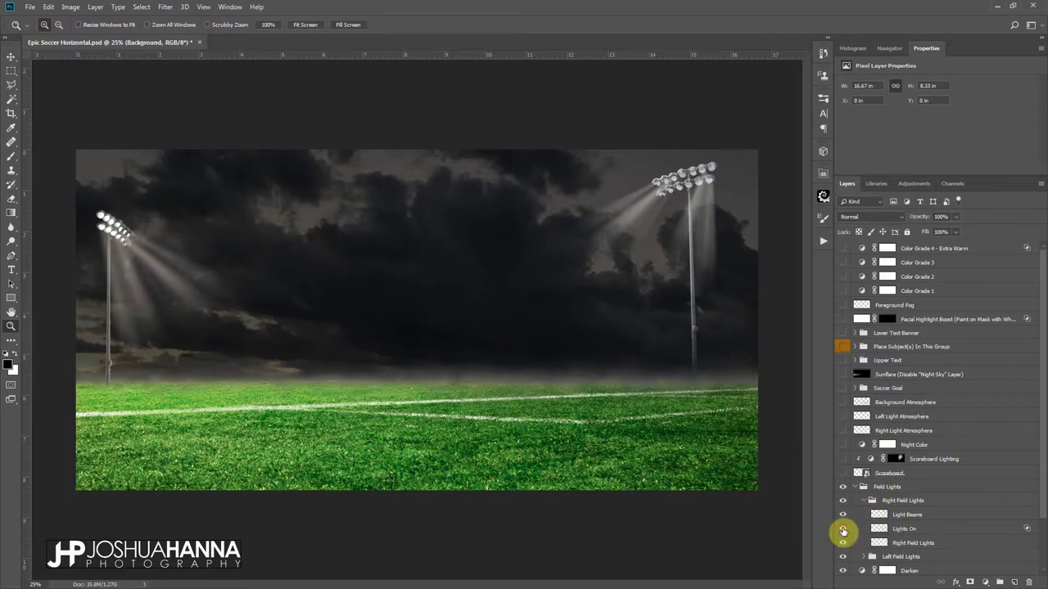
{"action": "left_click", "coordinate": [844, 530]}
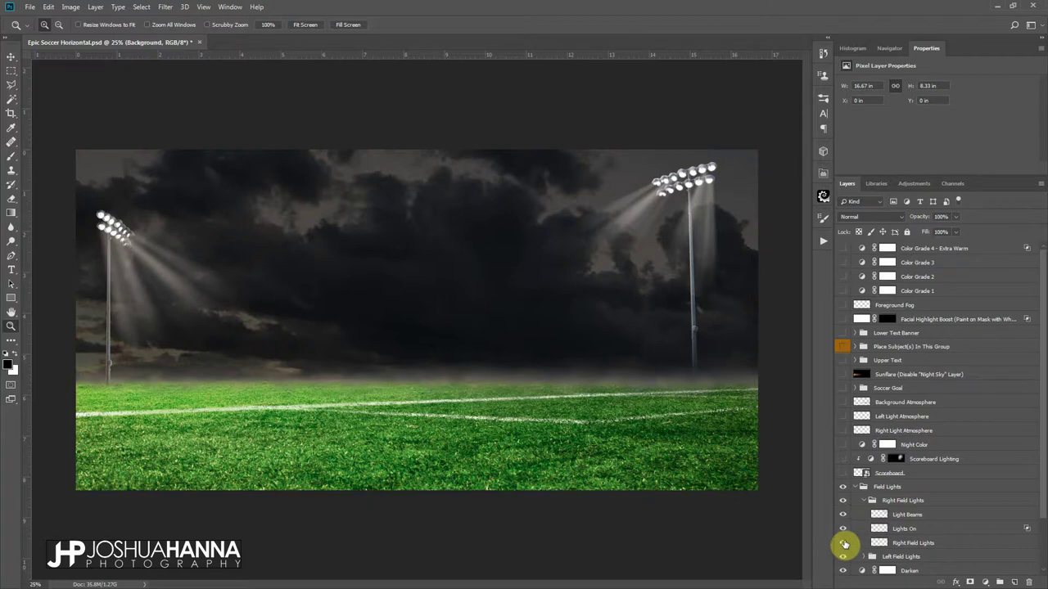
{"action": "left_click", "coordinate": [844, 544]}
{"action": "left_click", "coordinate": [844, 544]}
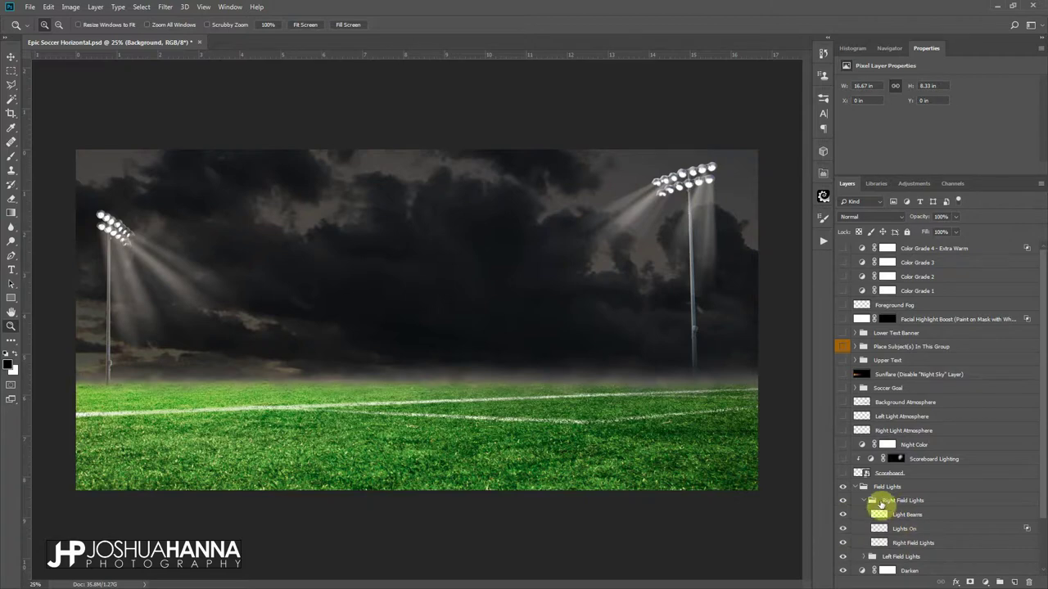
{"action": "left_click", "coordinate": [864, 502]}
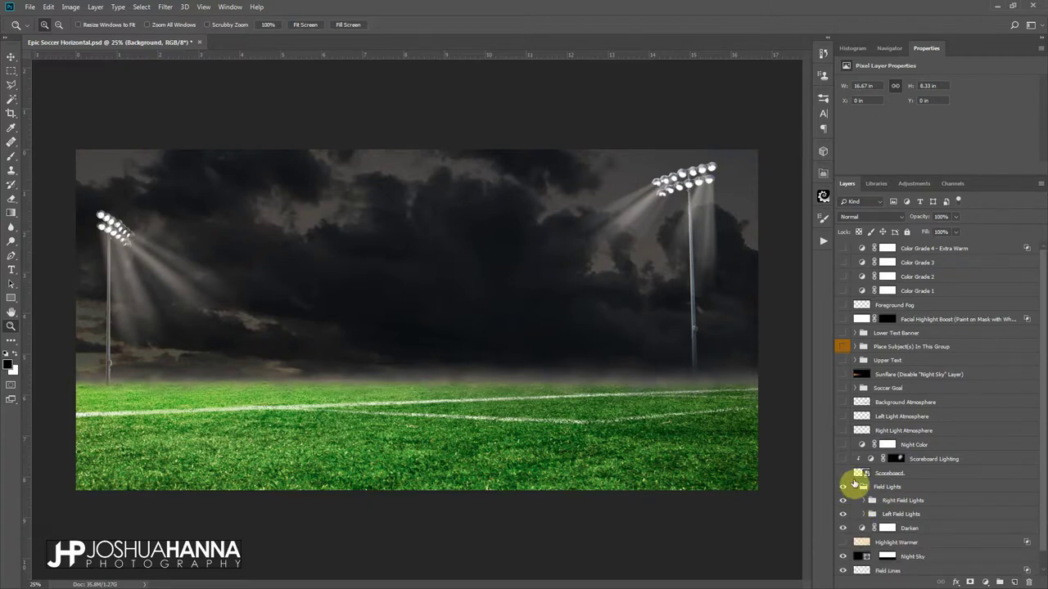
{"action": "left_click", "coordinate": [856, 487]}
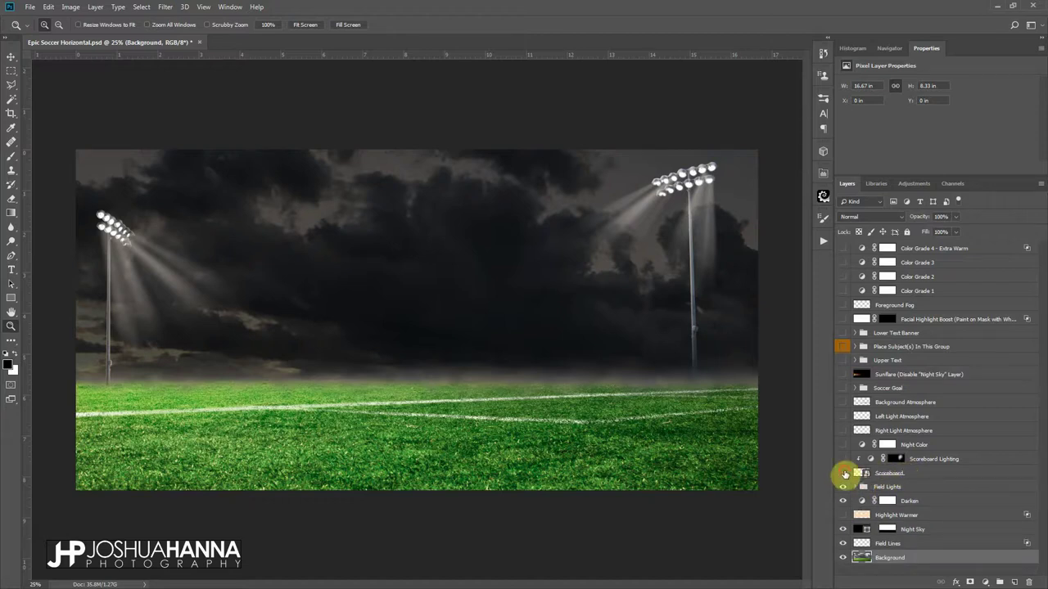
Show the Scoreboard layer beside the pitch, keeping the Field Lights group visible
{"action": "left_click", "coordinate": [843, 473]}
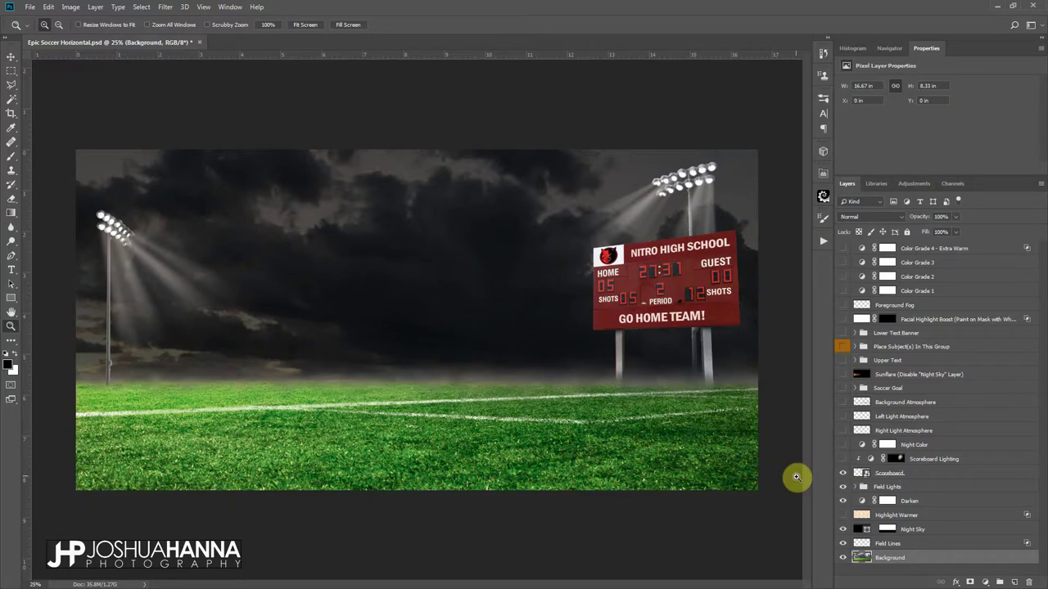
{"action": "left_click", "coordinate": [844, 488]}
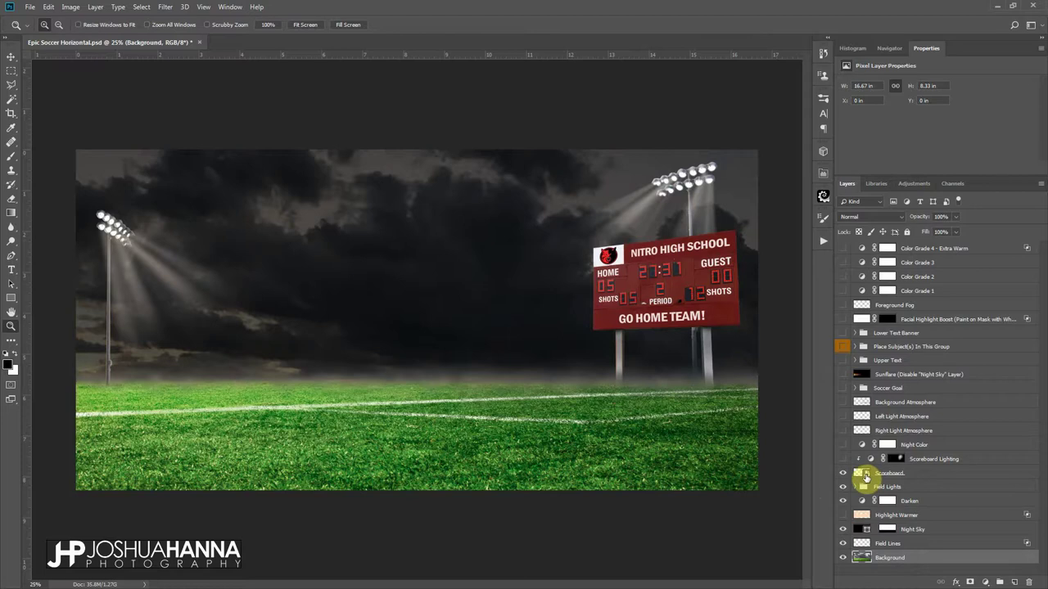
Open the Scoreboard smart object as Layer 10.psb and check the school logo layer
{"action": "double_click", "coordinate": [867, 475]}
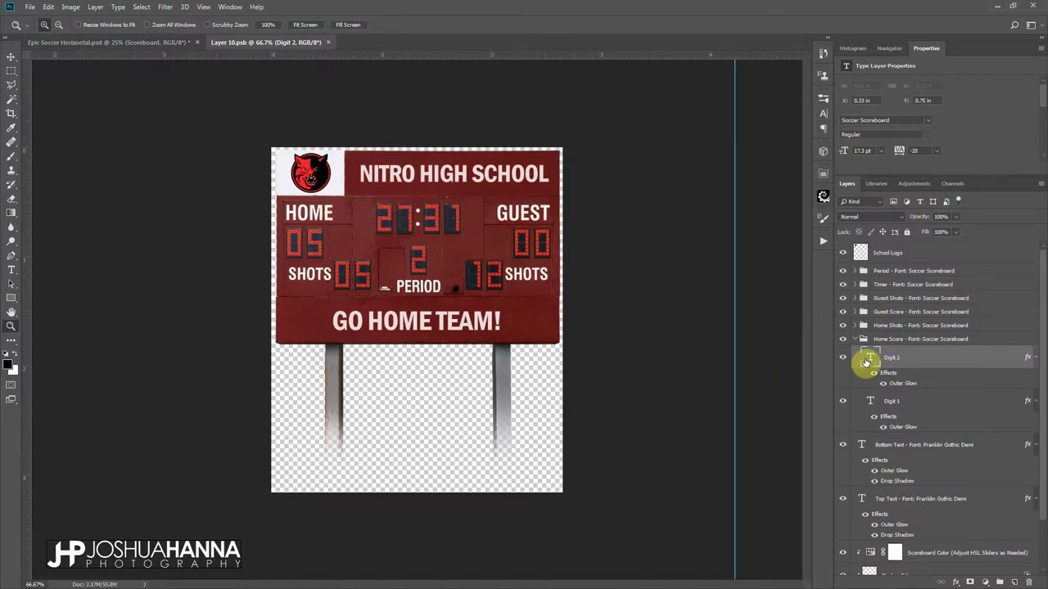
{"action": "left_click", "coordinate": [856, 339]}
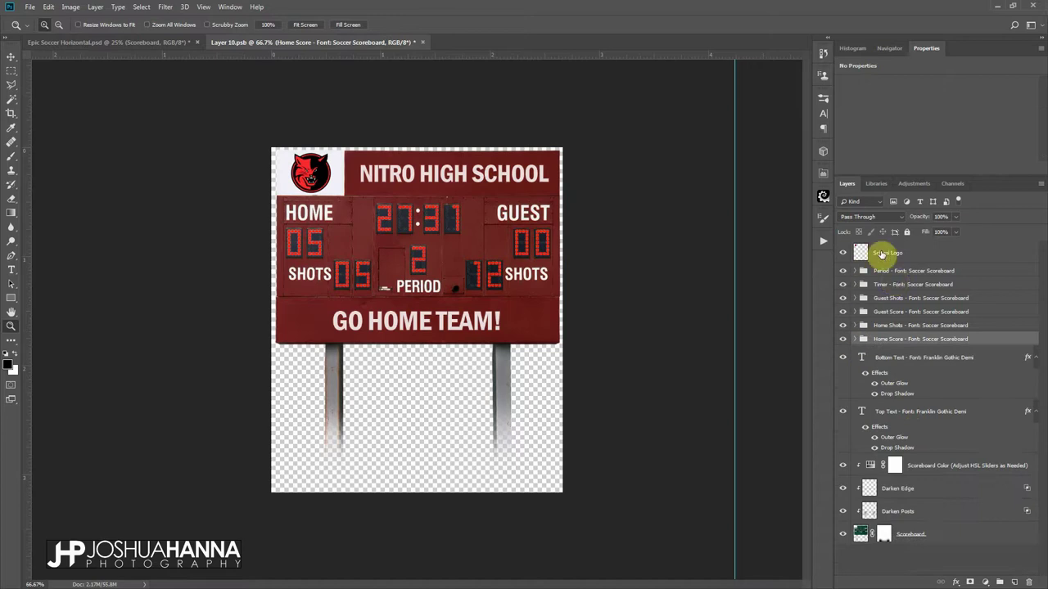
{"action": "left_click", "coordinate": [843, 254]}
{"action": "left_click", "coordinate": [843, 256]}
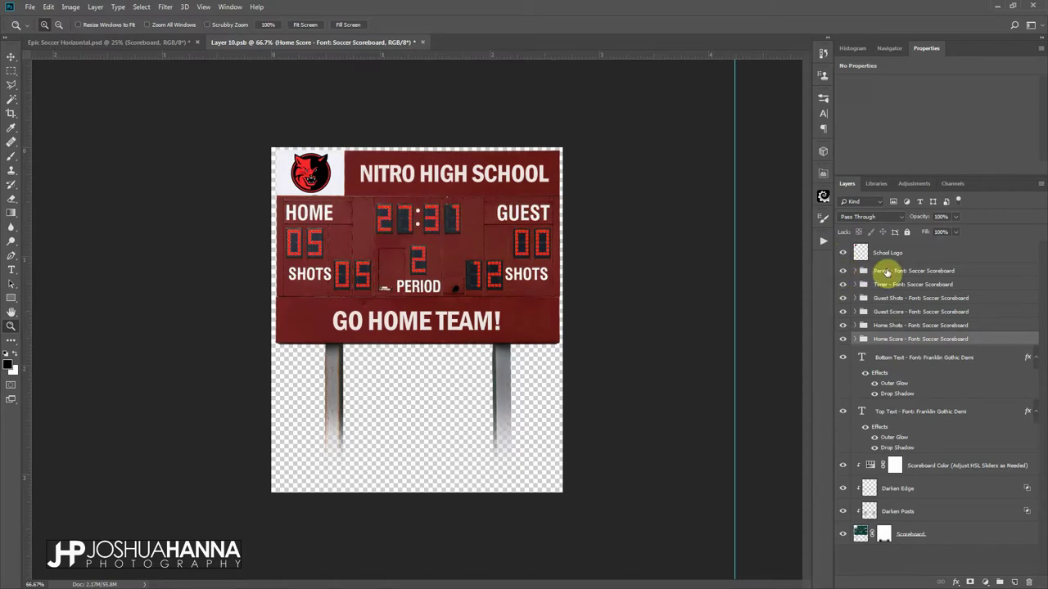
Hide and re-show the period, timer, shots and score digit groups
{"action": "left_click", "coordinate": [843, 272]}
{"action": "left_click", "coordinate": [842, 285]}
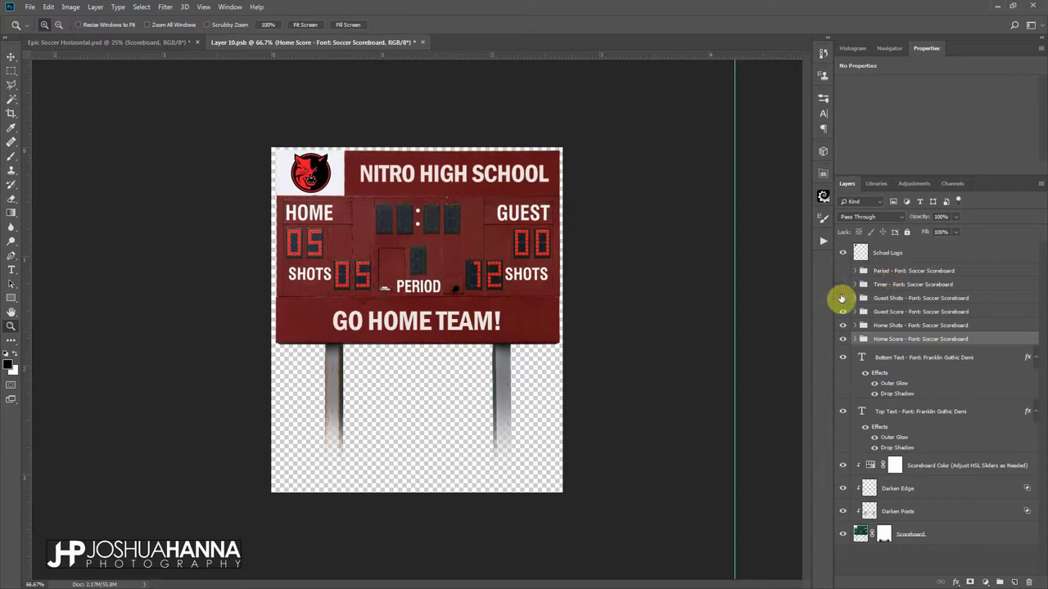
{"action": "left_click", "coordinate": [843, 298]}
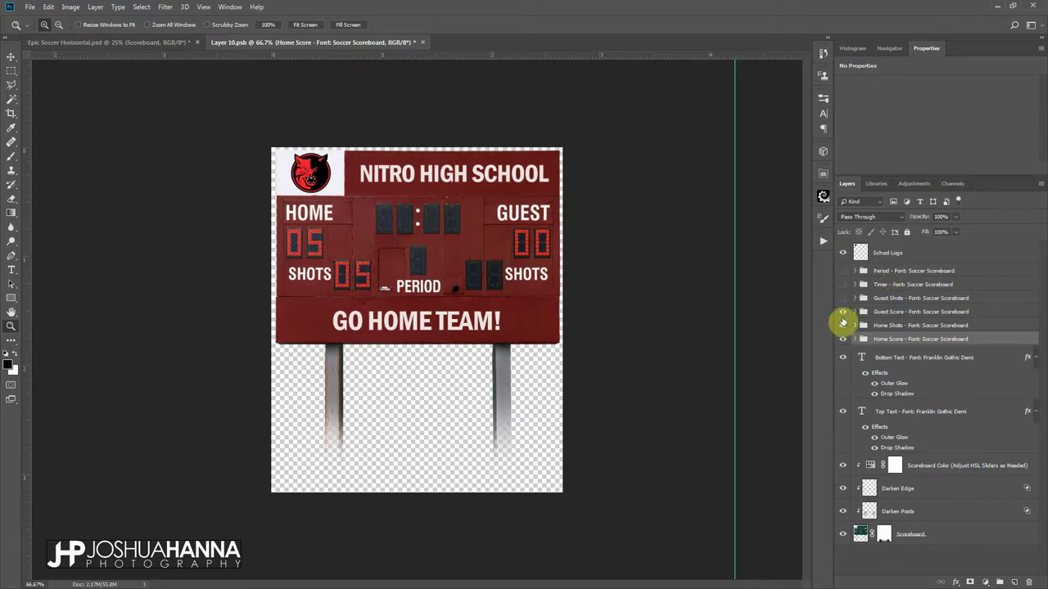
{"action": "left_click", "coordinate": [842, 312]}
{"action": "left_click", "coordinate": [843, 326]}
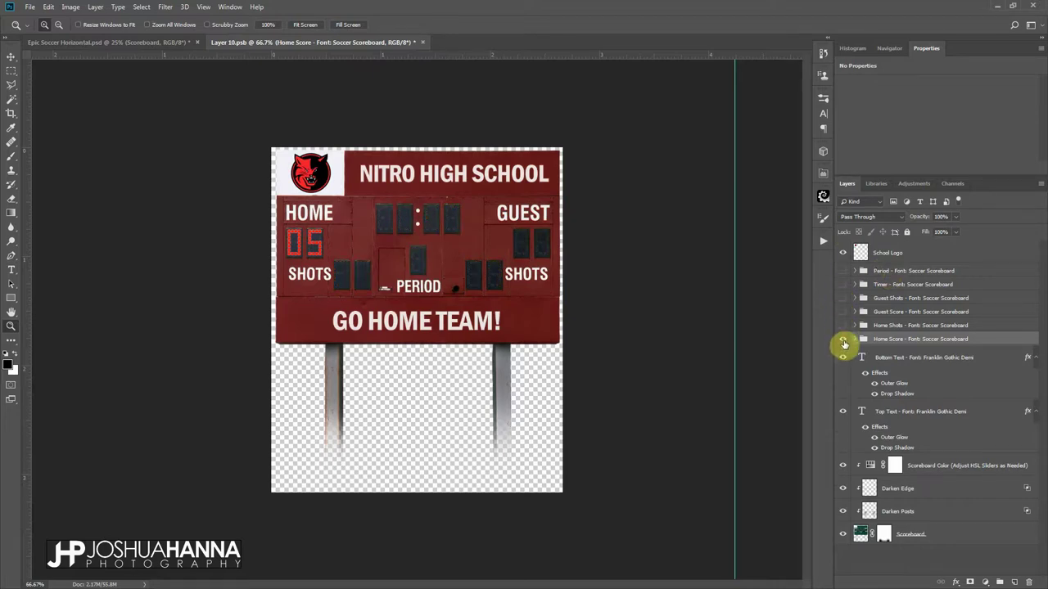
{"action": "left_click", "coordinate": [842, 341]}
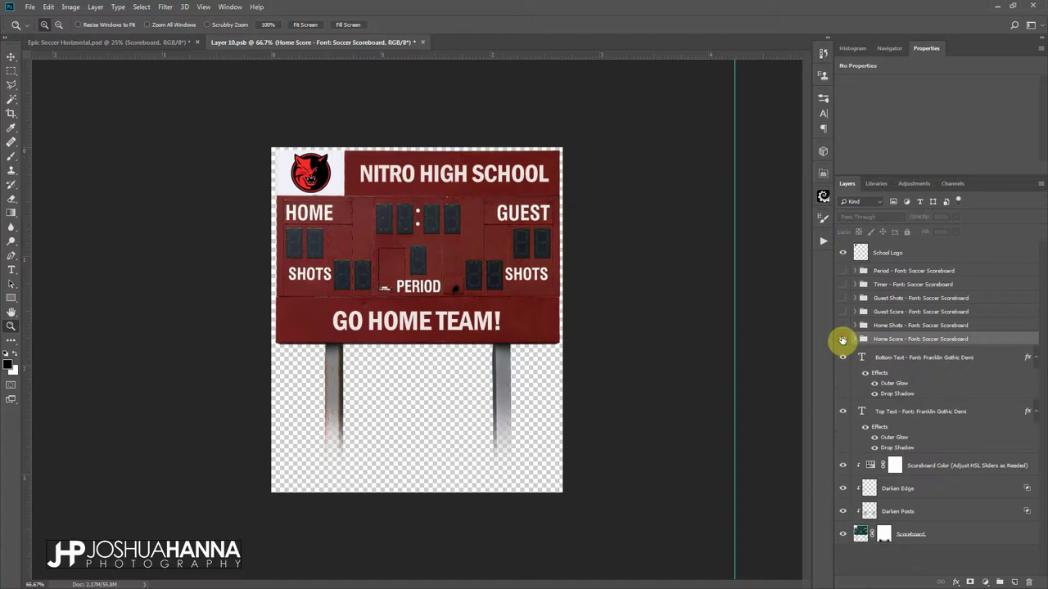
{"action": "left_click", "coordinate": [843, 339]}
{"action": "left_click", "coordinate": [843, 326]}
{"action": "left_click", "coordinate": [843, 311]}
{"action": "left_click", "coordinate": [842, 298]}
{"action": "left_click", "coordinate": [843, 285]}
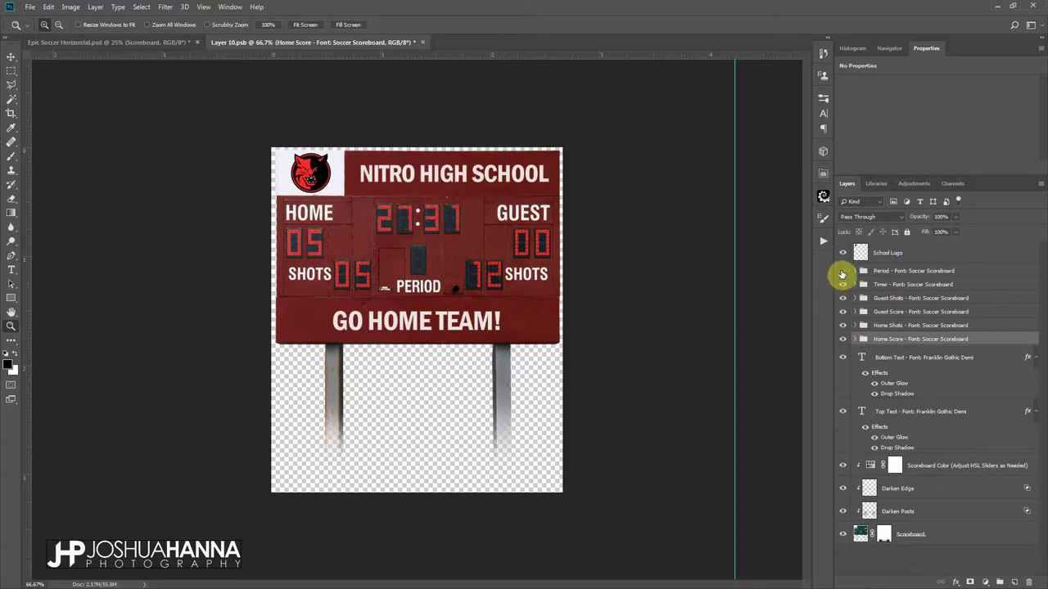
{"action": "left_click", "coordinate": [842, 271]}
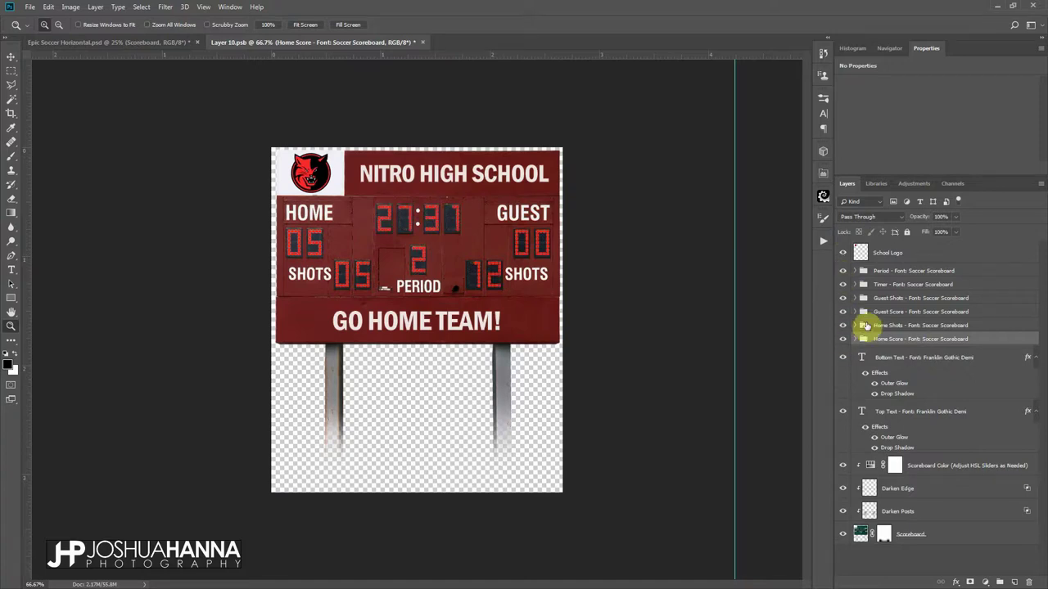
Expand Home Score, select Digit 2, and toggle both home score digits off and on
{"action": "left_click", "coordinate": [855, 339]}
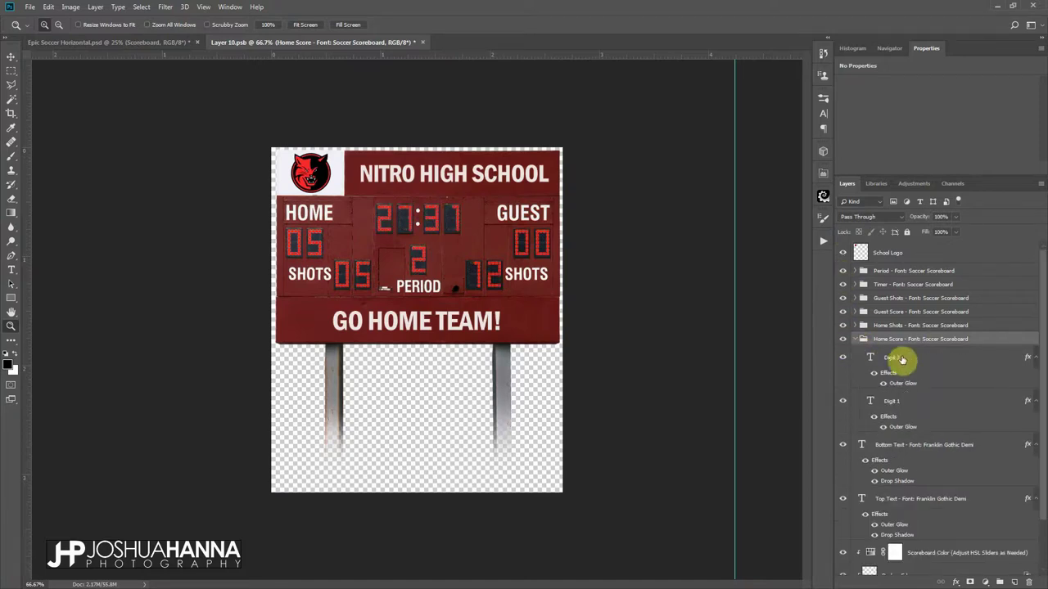
{"action": "left_click", "coordinate": [907, 362]}
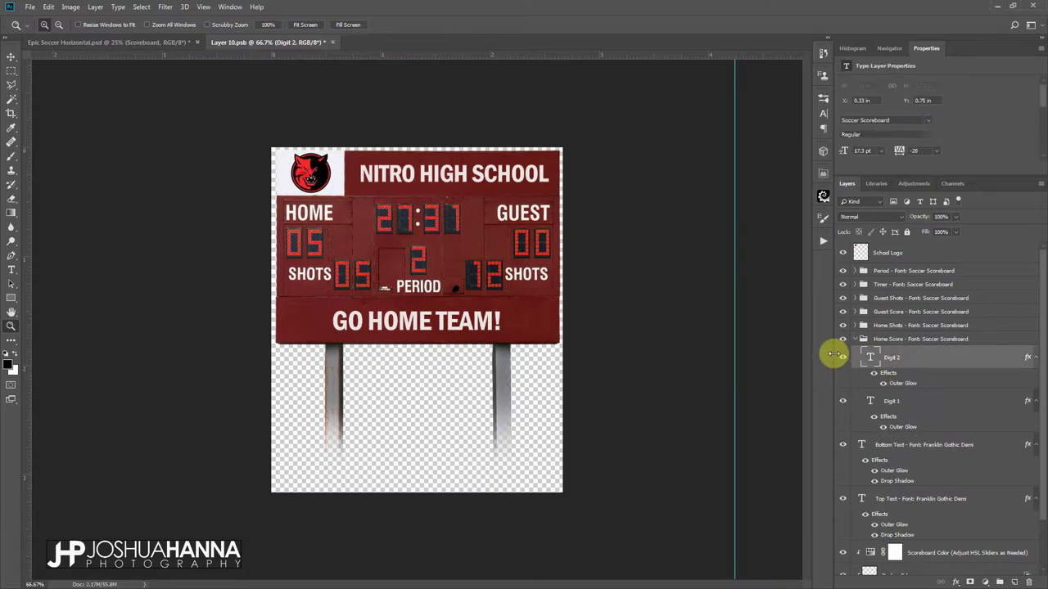
{"action": "left_click", "coordinate": [843, 358]}
{"action": "left_click", "coordinate": [844, 402]}
{"action": "left_click", "coordinate": [843, 402]}
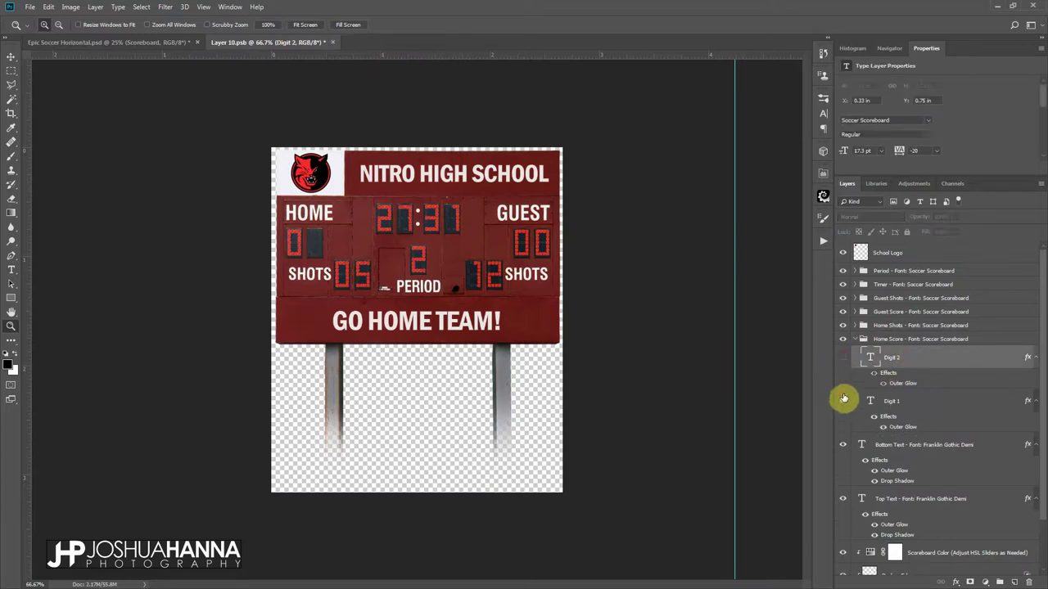
{"action": "left_click", "coordinate": [843, 358]}
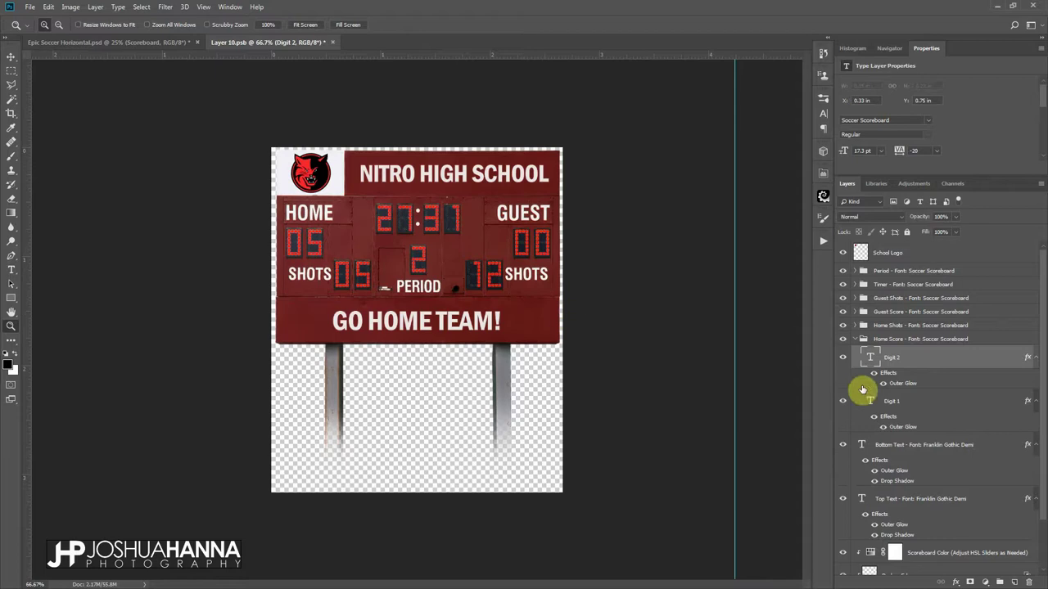
Change the home score's digit from 5 to 6 and commit the edit
{"action": "double_click", "coordinate": [892, 357]}
{"action": "double_click", "coordinate": [870, 358]}
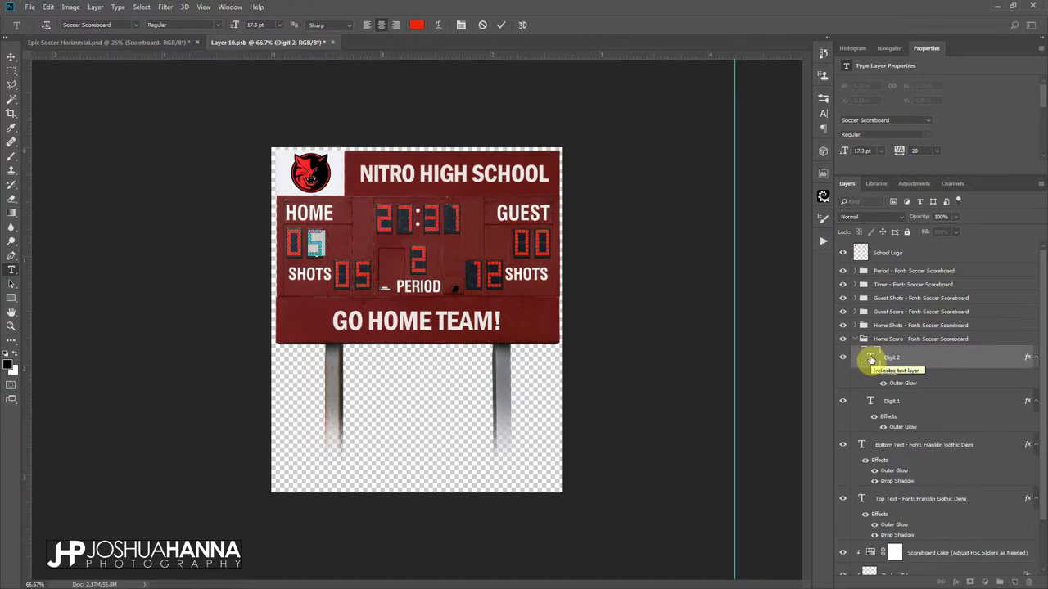
{"action": "type", "text": "6"}
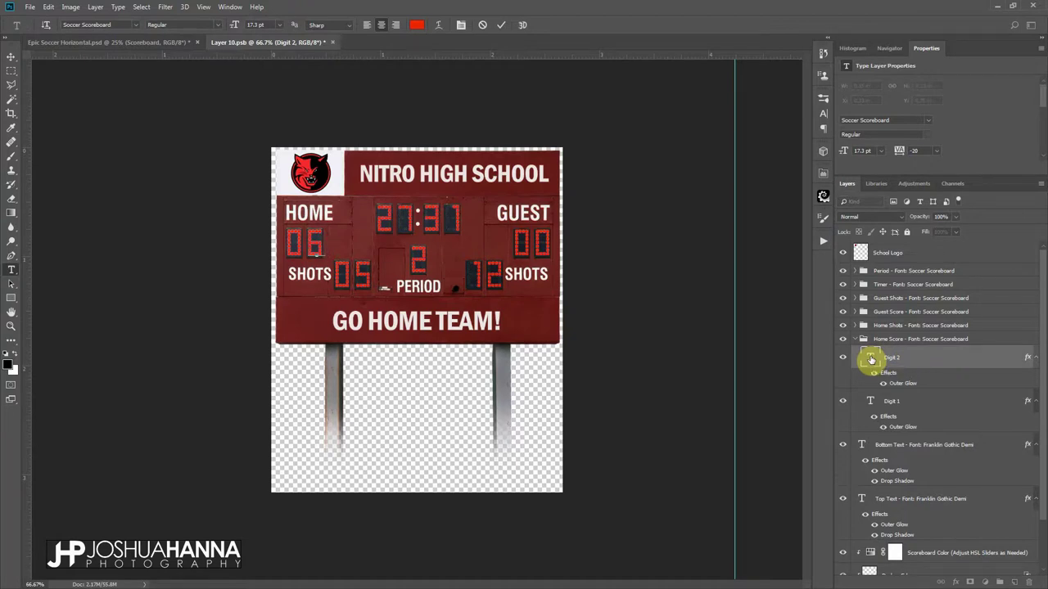
{"action": "left_click", "coordinate": [500, 25]}
{"action": "key", "text": "z"}
Replace the bottom slogan text with GO WILDCATS! and commit it
{"action": "left_click", "coordinate": [855, 339]}
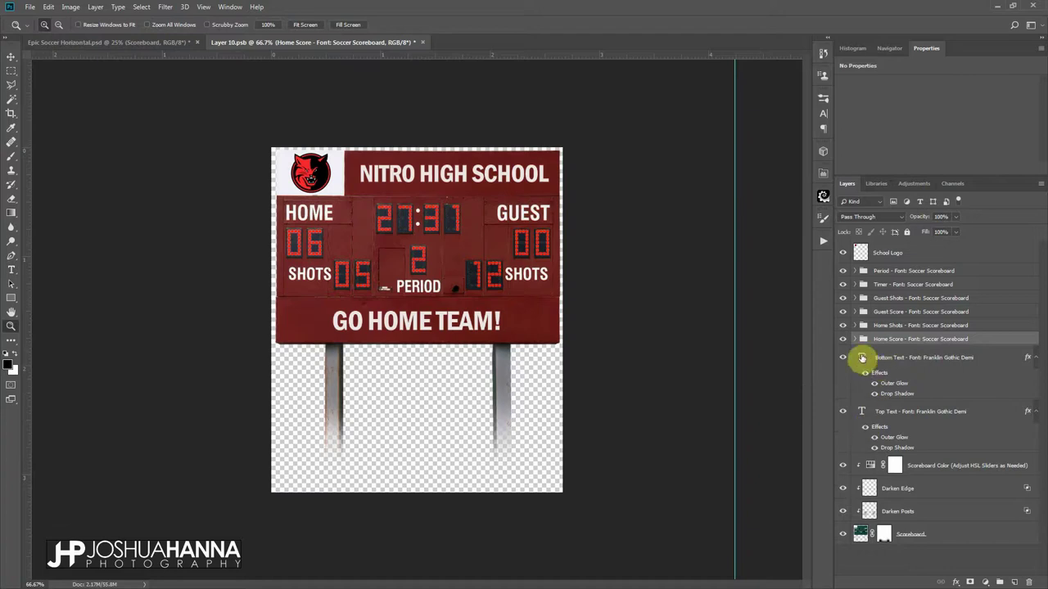
{"action": "double_click", "coordinate": [862, 358]}
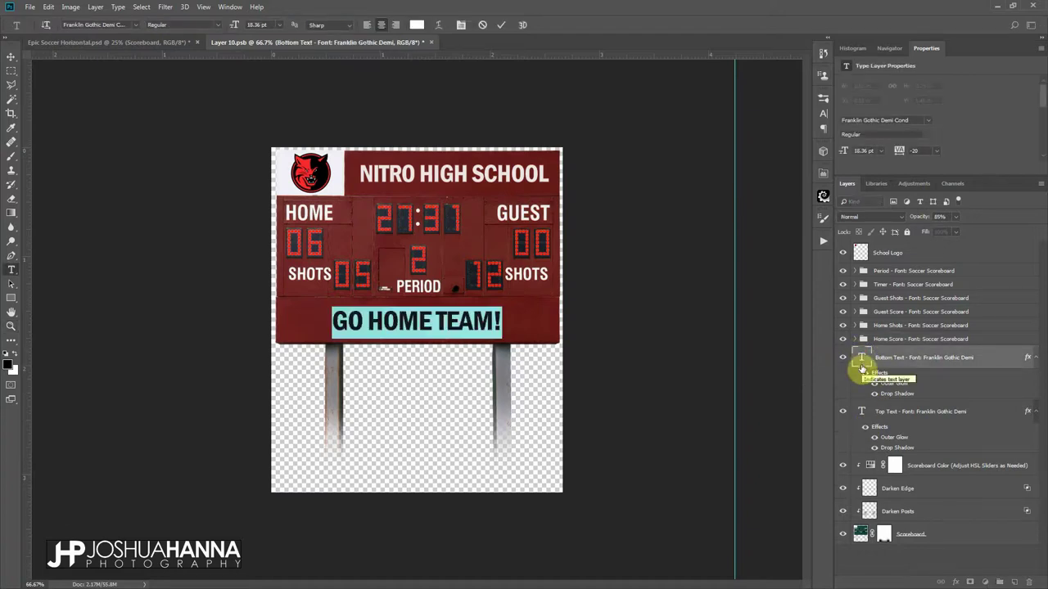
{"action": "type", "text": "Go"}
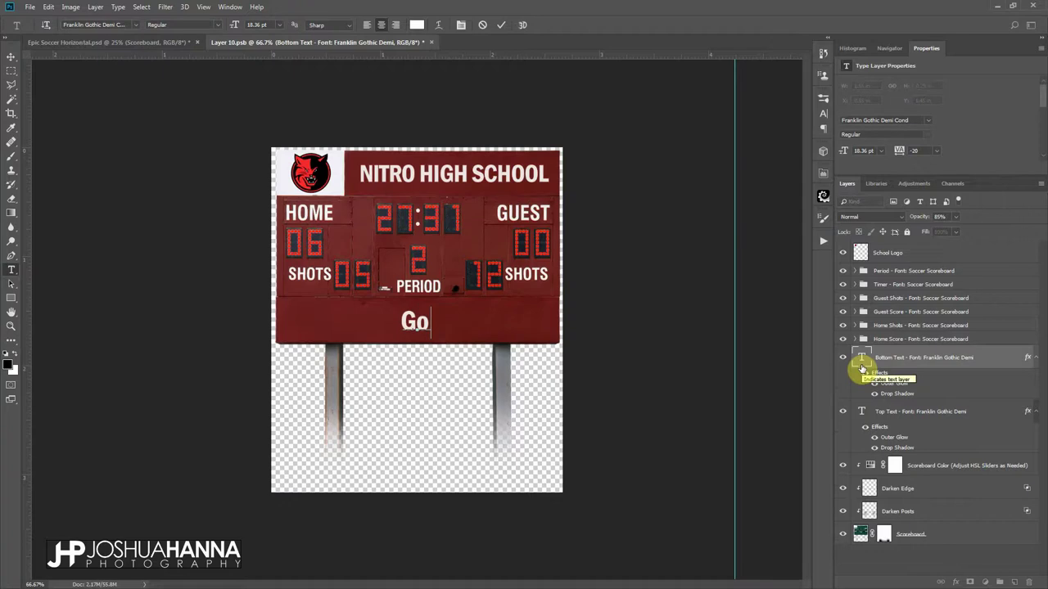
{"action": "type", "text": "WILDCA"}
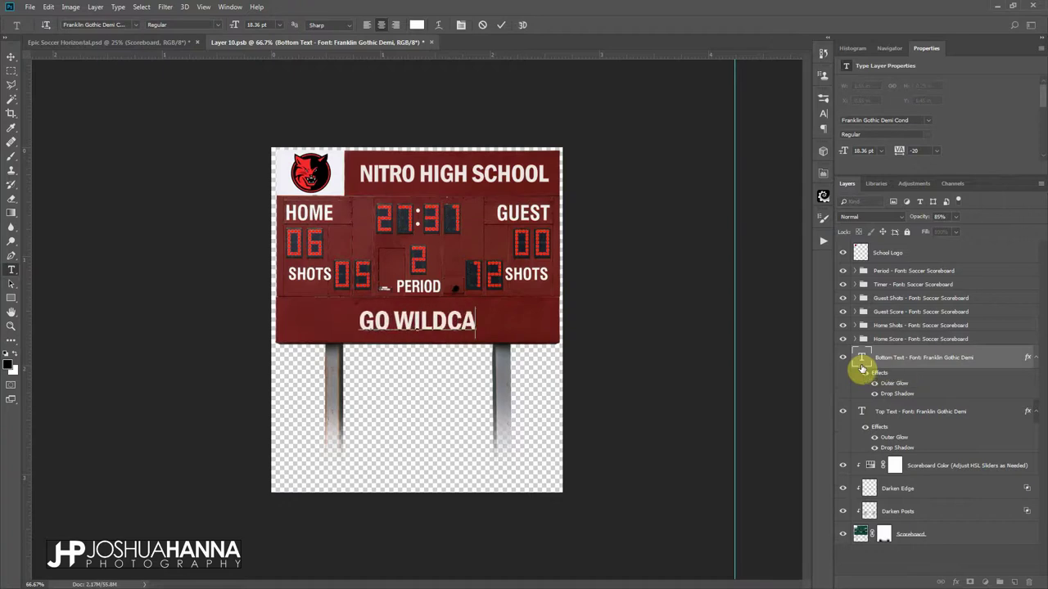
{"action": "type", "text": "TS!"}
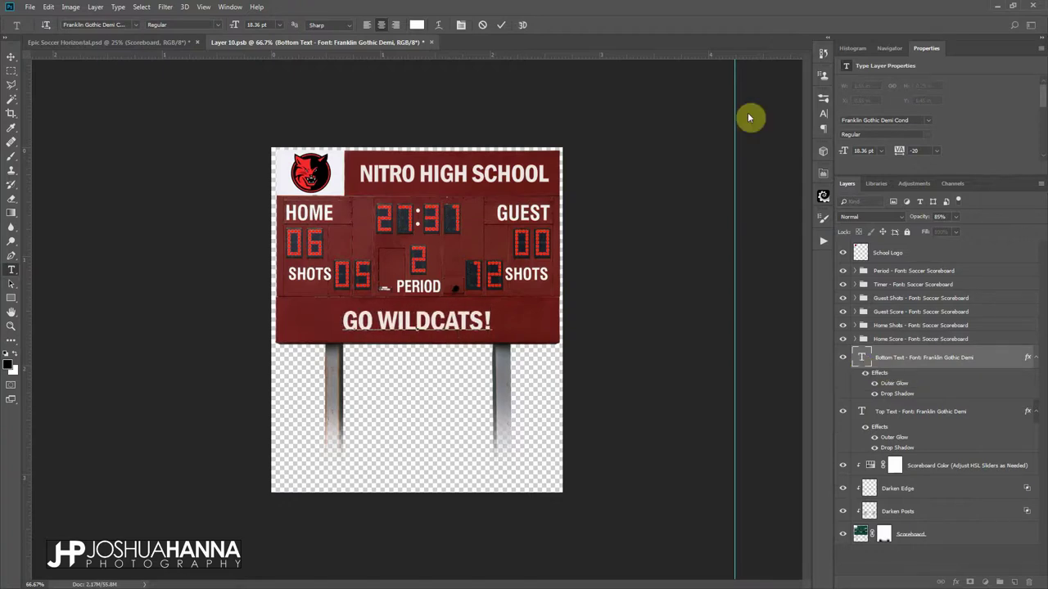
{"action": "left_click", "coordinate": [508, 24]}
{"action": "key", "text": "z"}
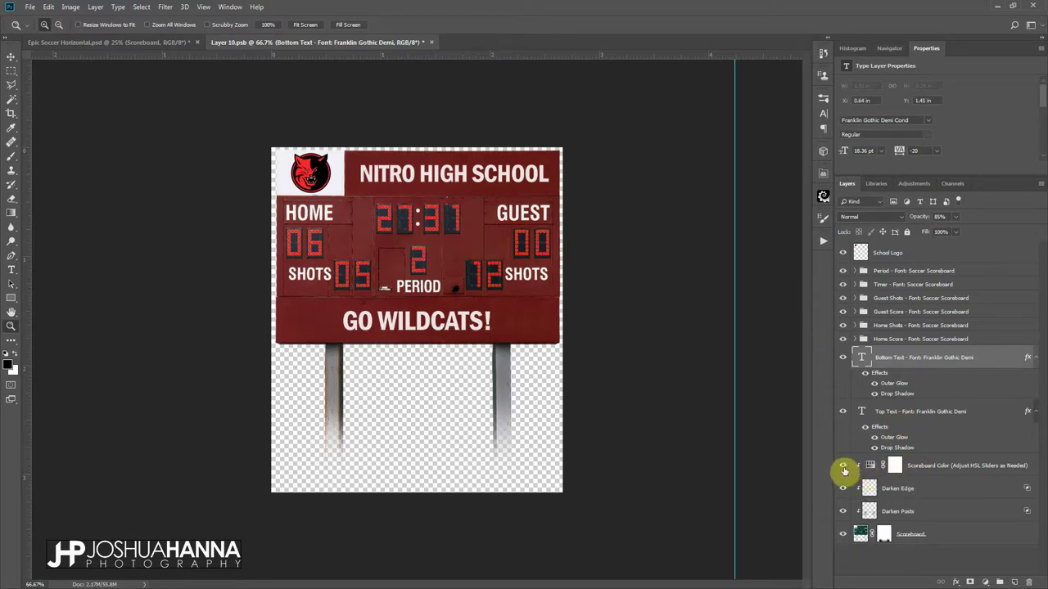
Set the Scoreboard Color Hue/Saturation hue to -149, turning the scoreboard blue
{"action": "left_click", "coordinate": [871, 467]}
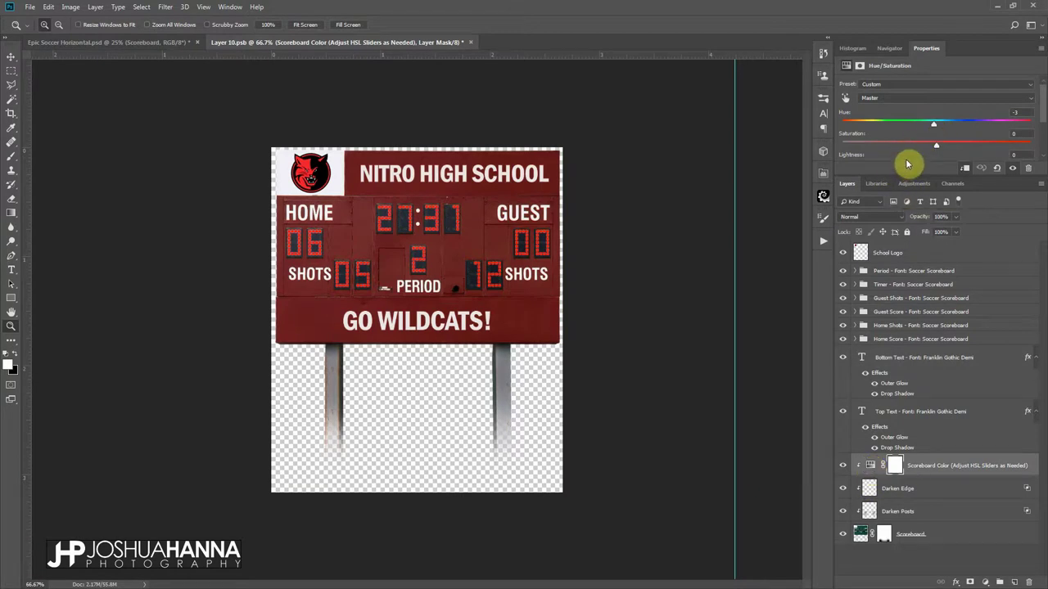
{"action": "left_click_drag", "start_coordinate": [933, 127], "coordinate": [855, 158]}
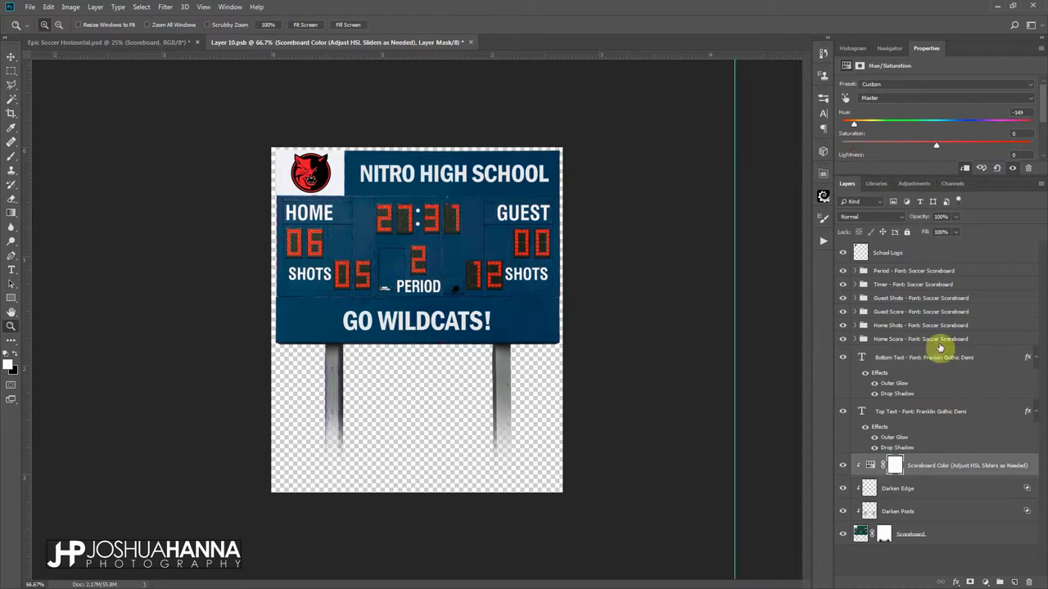
Close Layer 10.psb and save it to update the scoreboard smart object
{"action": "left_click", "coordinate": [471, 43]}
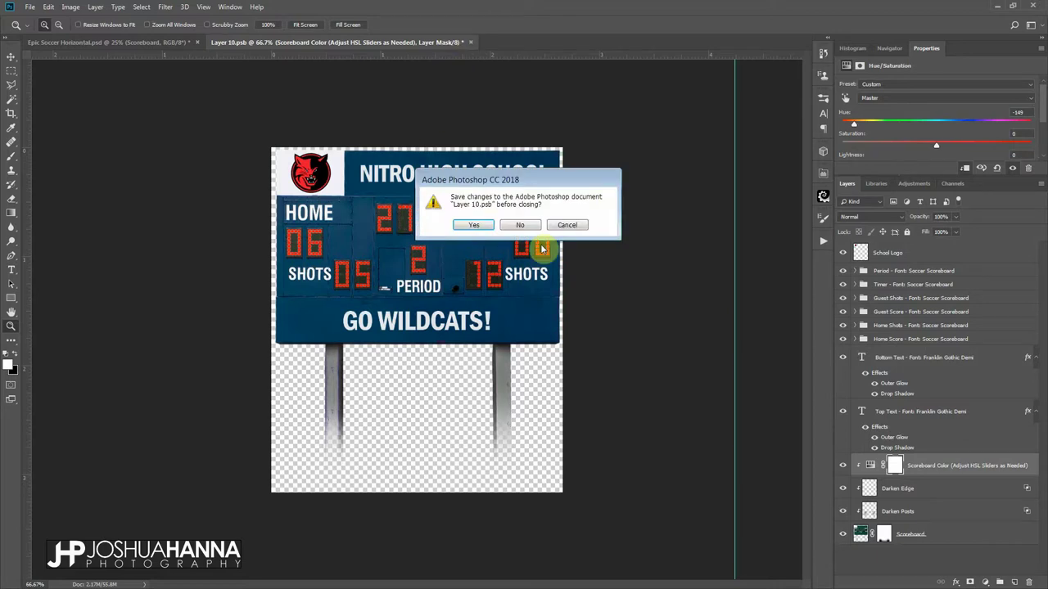
{"action": "left_click", "coordinate": [472, 226]}
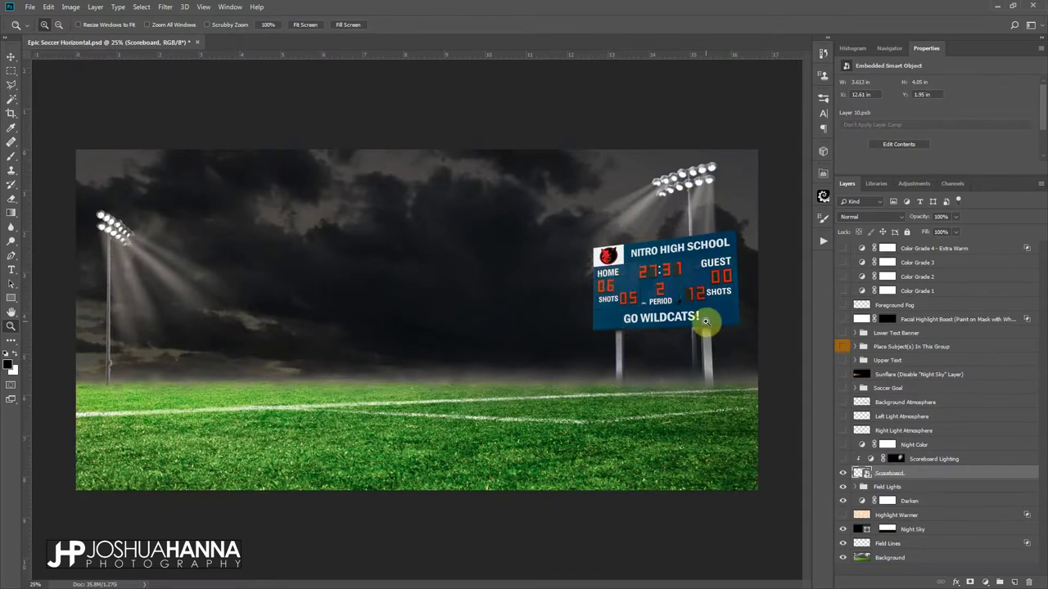
Try Scoreboard Lighting, leave it off, and apply the Night Color adjustment
{"action": "left_click", "coordinate": [842, 459]}
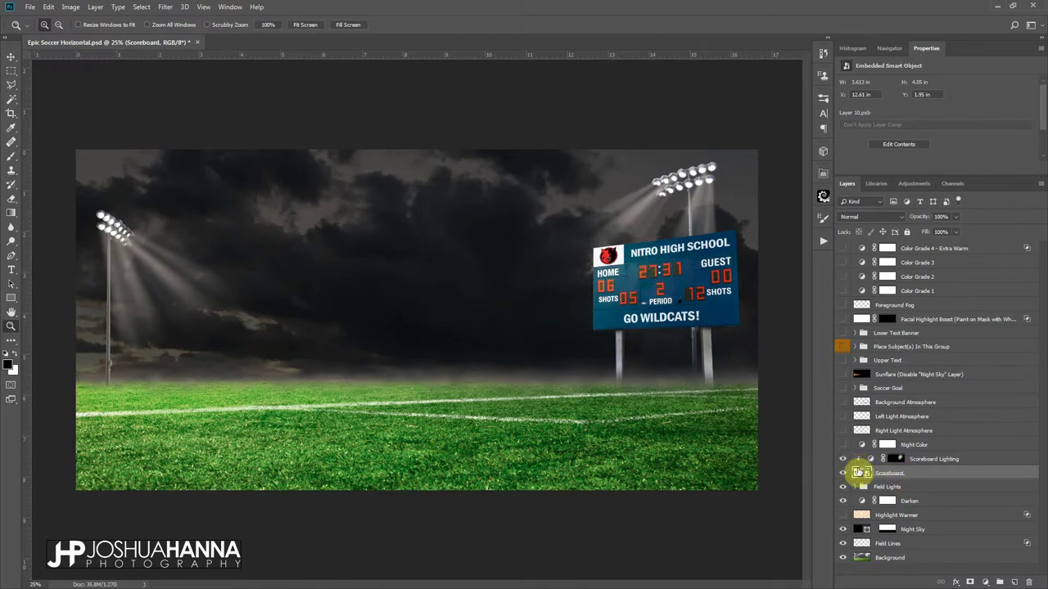
{"action": "left_click", "coordinate": [843, 459]}
{"action": "left_click", "coordinate": [843, 459]}
{"action": "left_click", "coordinate": [844, 459]}
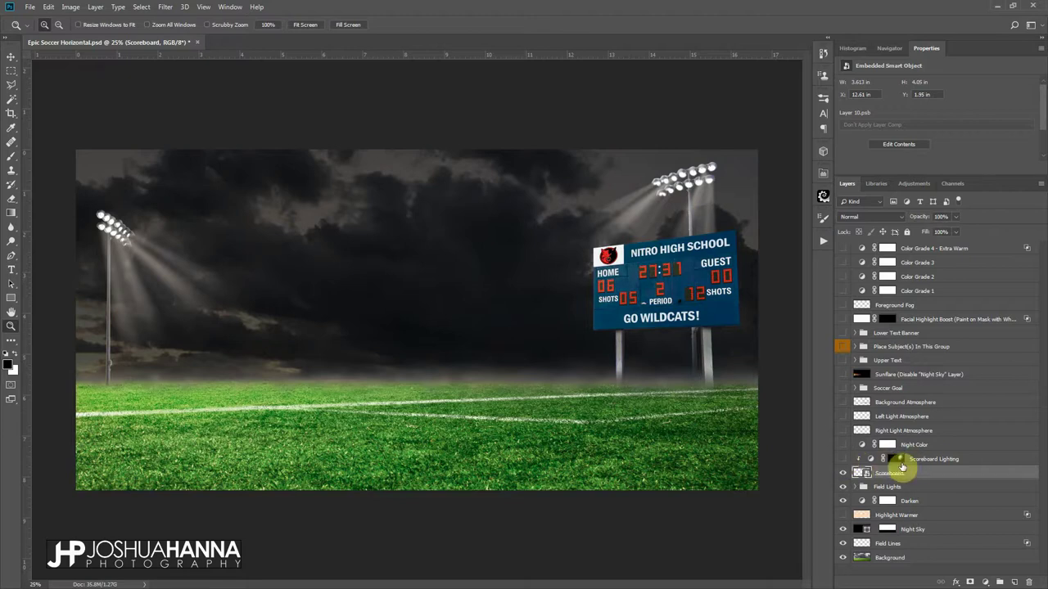
{"action": "left_click", "coordinate": [944, 448]}
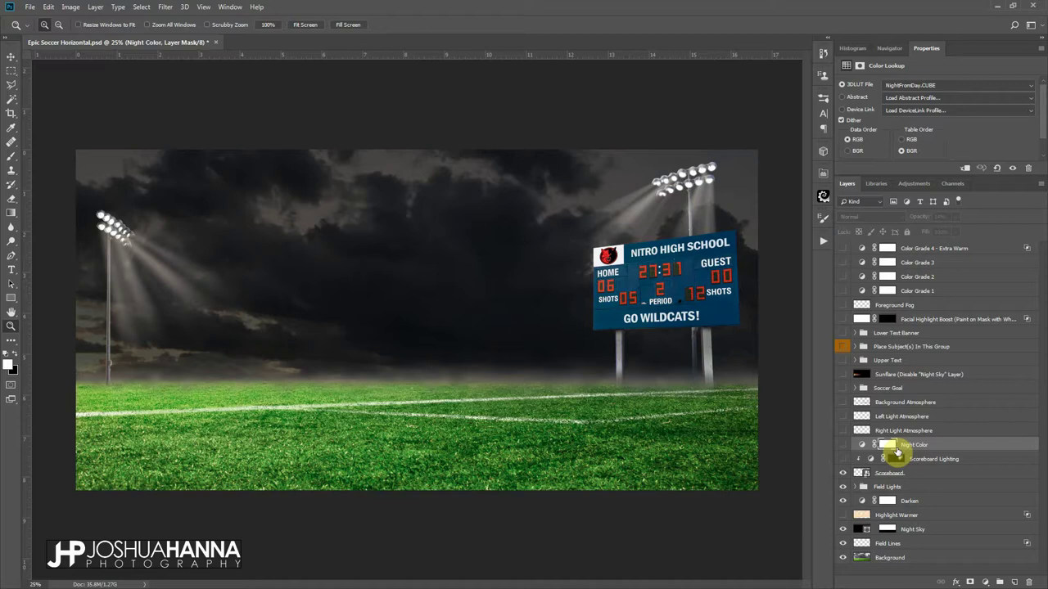
{"action": "left_click", "coordinate": [843, 445]}
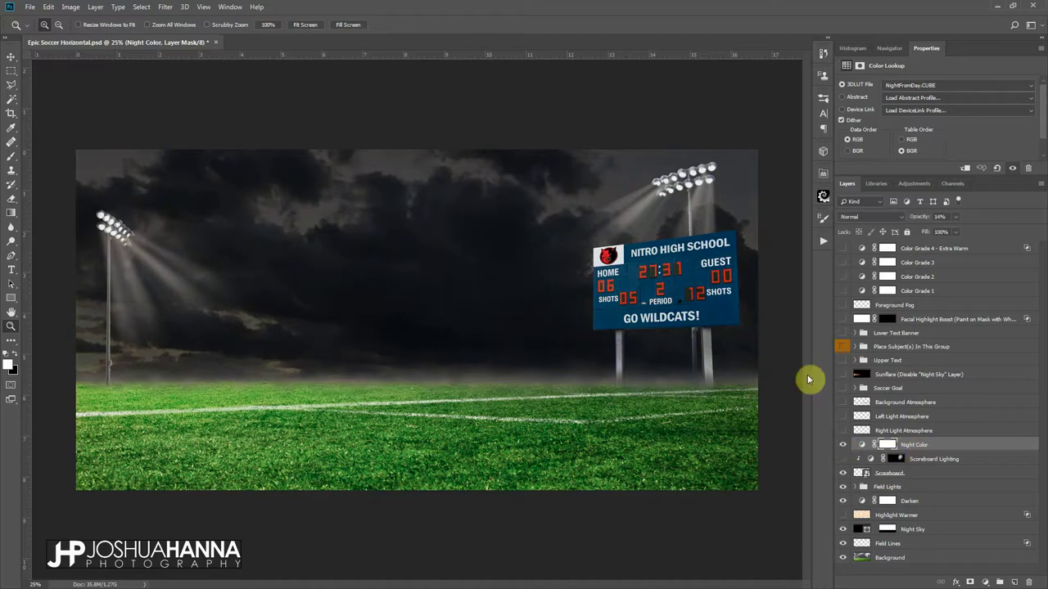
{"action": "left_click", "coordinate": [845, 446]}
{"action": "left_click", "coordinate": [845, 447]}
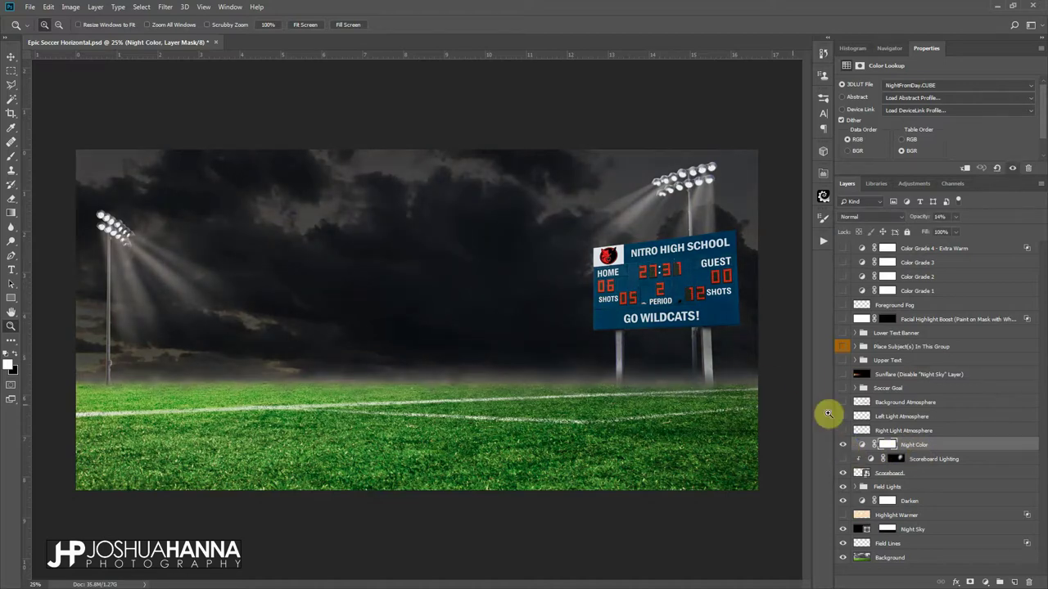
Show the Right, Left and Background Atmosphere haze layers and the Soccer Goal group
{"action": "left_click", "coordinate": [842, 432]}
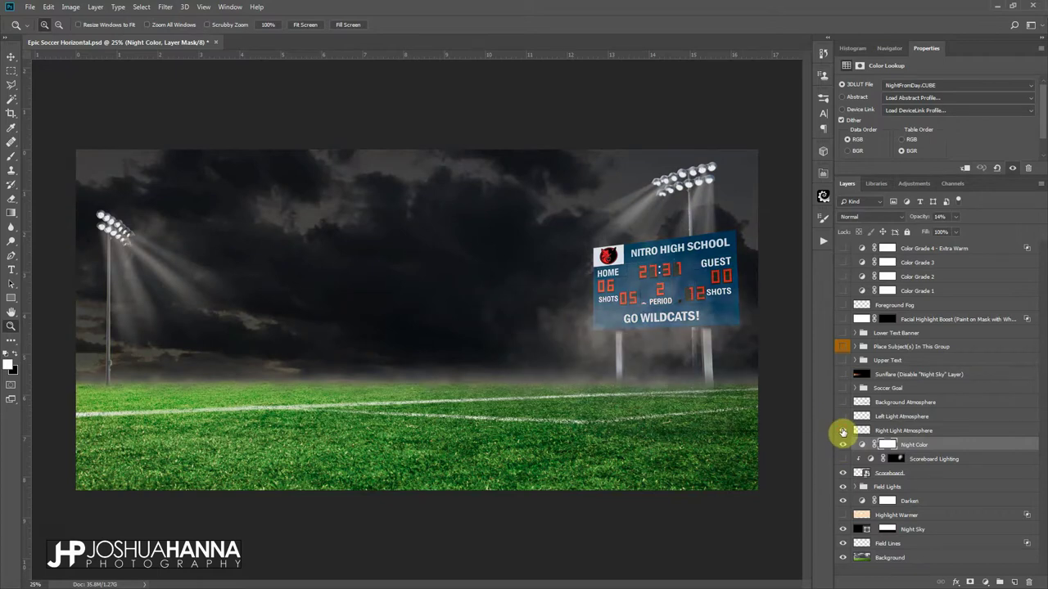
{"action": "left_click", "coordinate": [843, 416]}
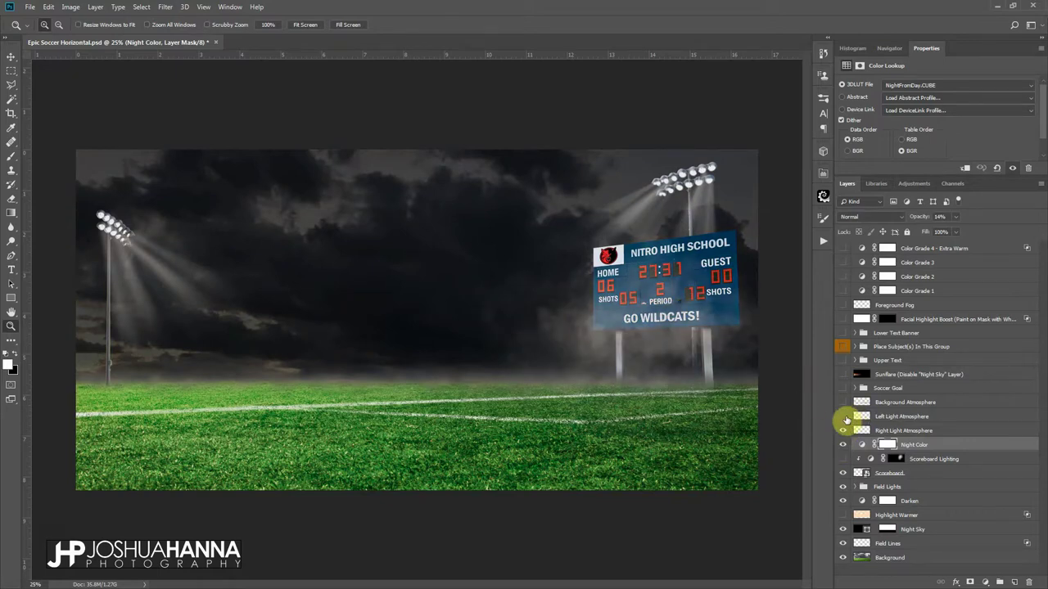
{"action": "left_click", "coordinate": [843, 417]}
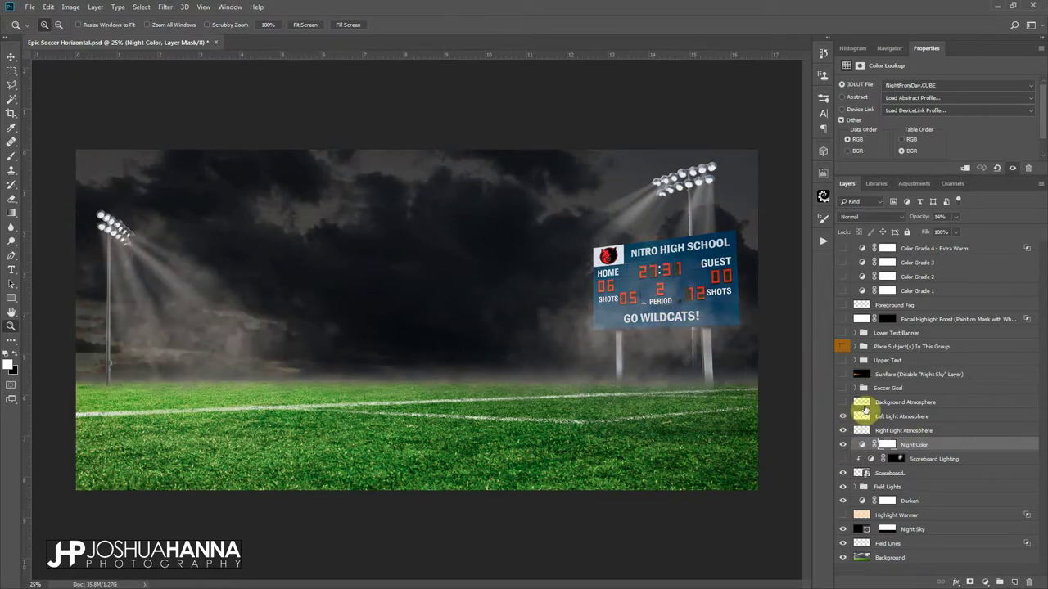
{"action": "left_click", "coordinate": [932, 404]}
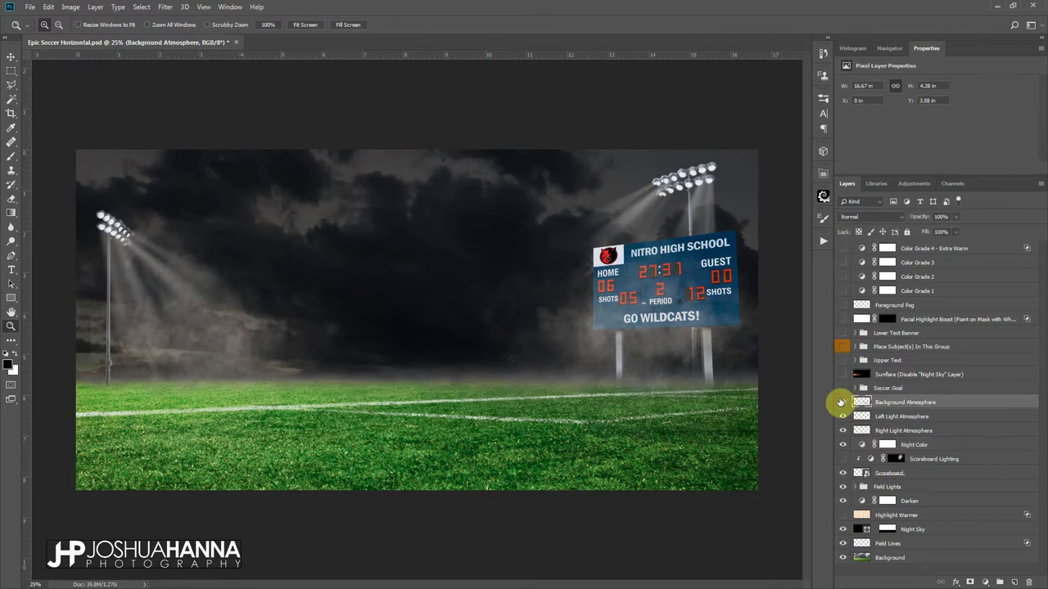
{"action": "left_click", "coordinate": [842, 402]}
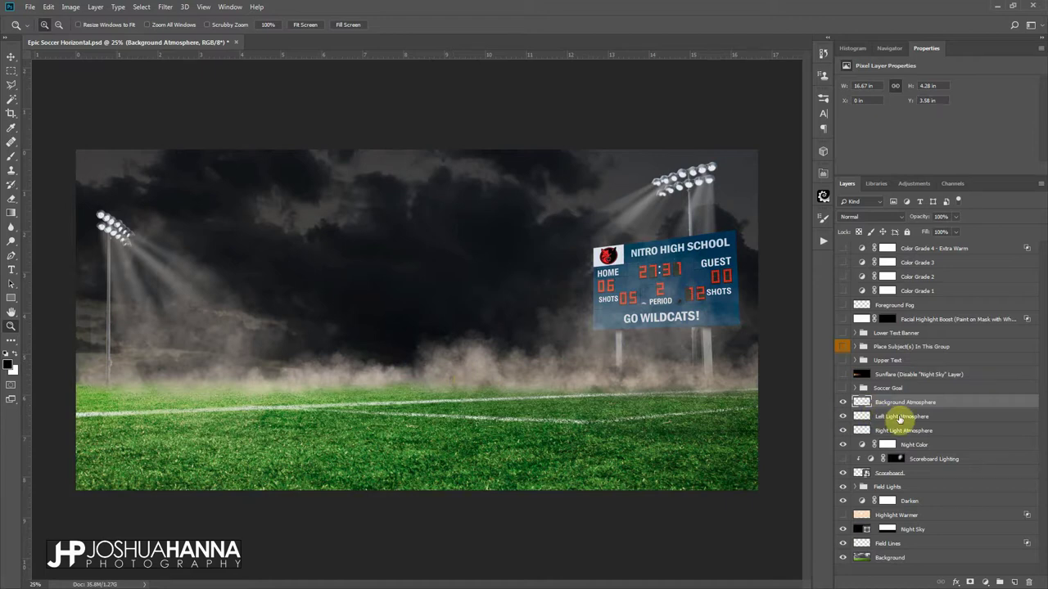
{"action": "left_click", "coordinate": [843, 388]}
Inspect the layers inside the Soccer Goal group, then collapse it
{"action": "left_click", "coordinate": [892, 390]}
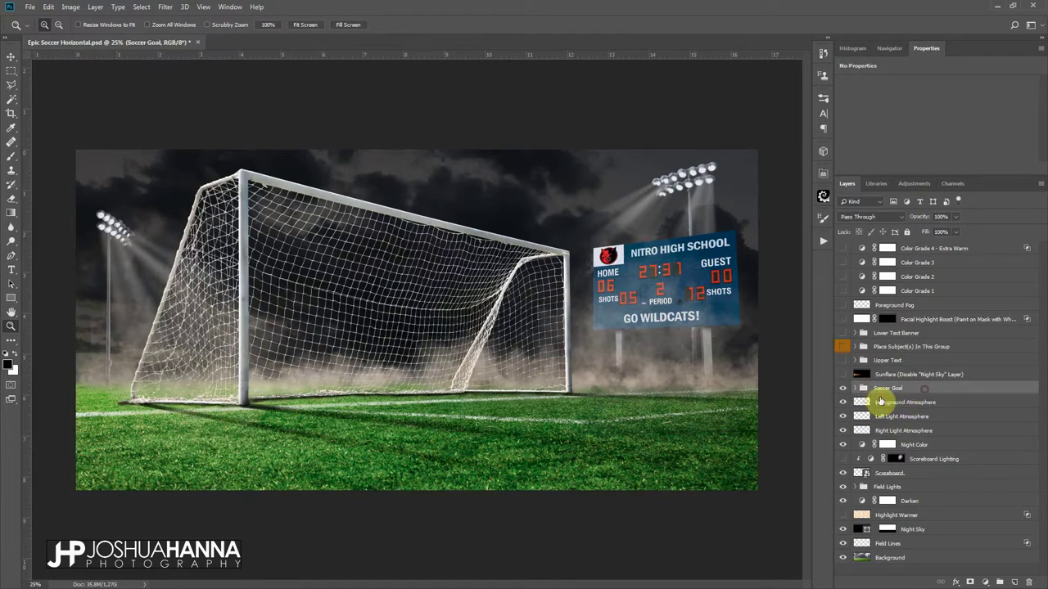
{"action": "left_click", "coordinate": [855, 389]}
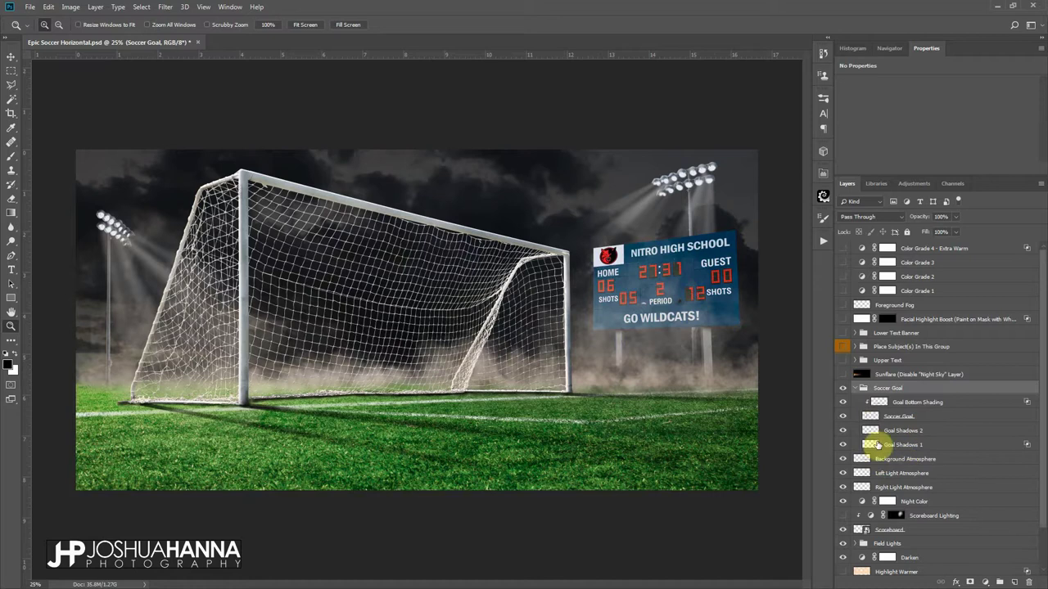
{"action": "left_click", "coordinate": [855, 390]}
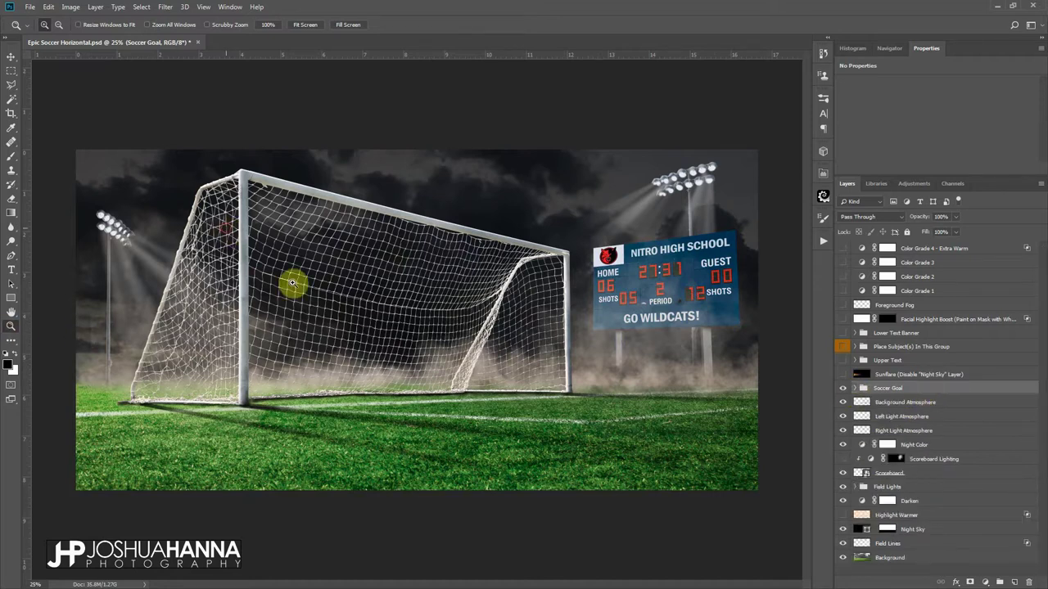
Zoom in on the goal net, pan toward the post, then fit the image on screen
{"action": "left_click", "coordinate": [367, 339]}
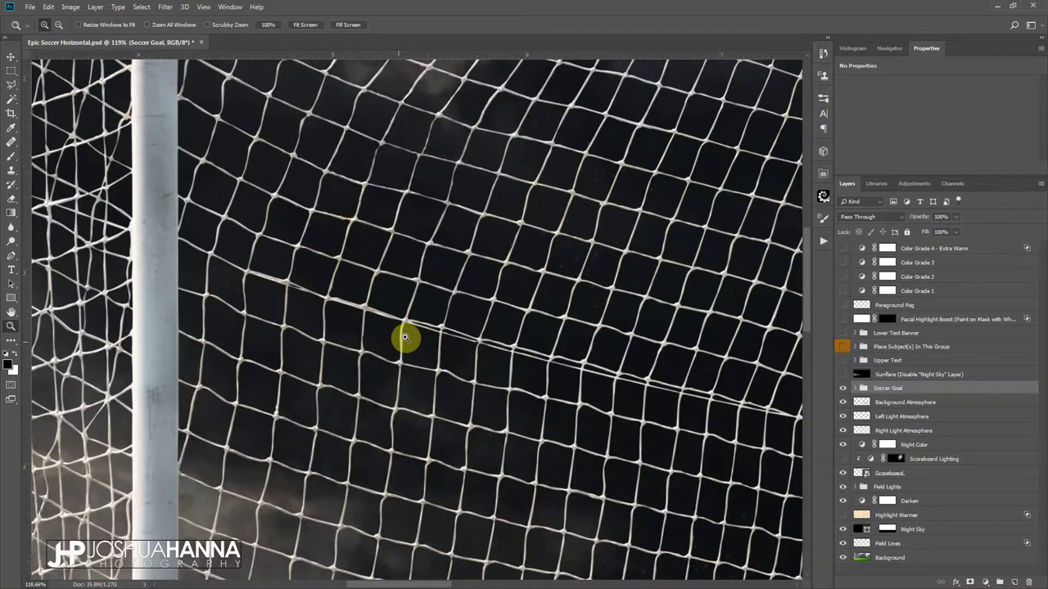
{"action": "left_click_drag", "start_coordinate": [404, 337], "coordinate": [604, 262]}
{"action": "left_click_drag", "start_coordinate": [496, 440], "coordinate": [598, 260]}
{"action": "right_click", "coordinate": [598, 259]}
{"action": "left_click", "coordinate": [624, 270]}
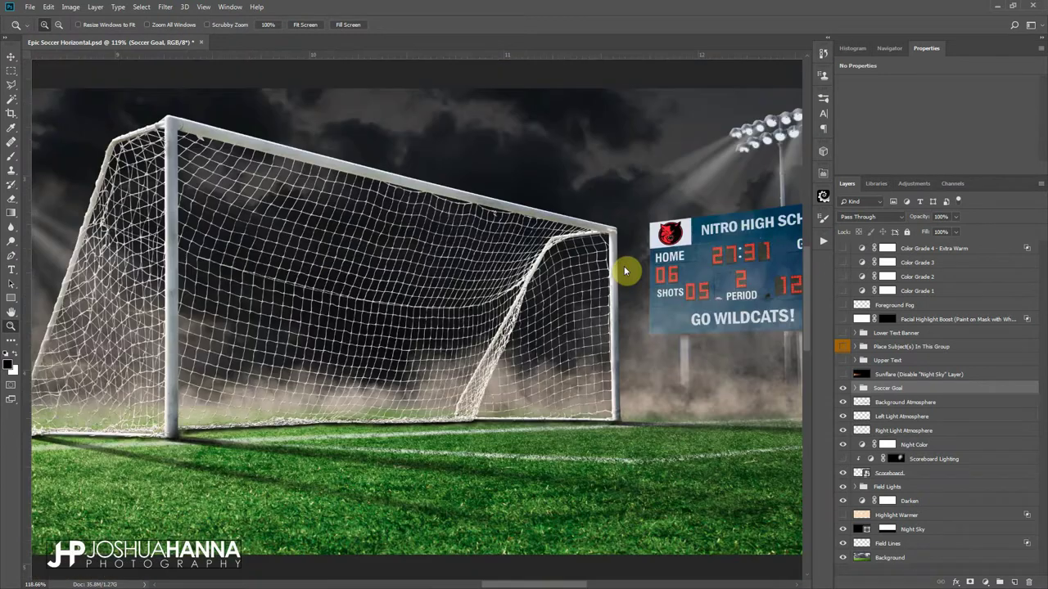
{"action": "right_click", "coordinate": [610, 348]}
{"action": "left_click", "coordinate": [639, 400]}
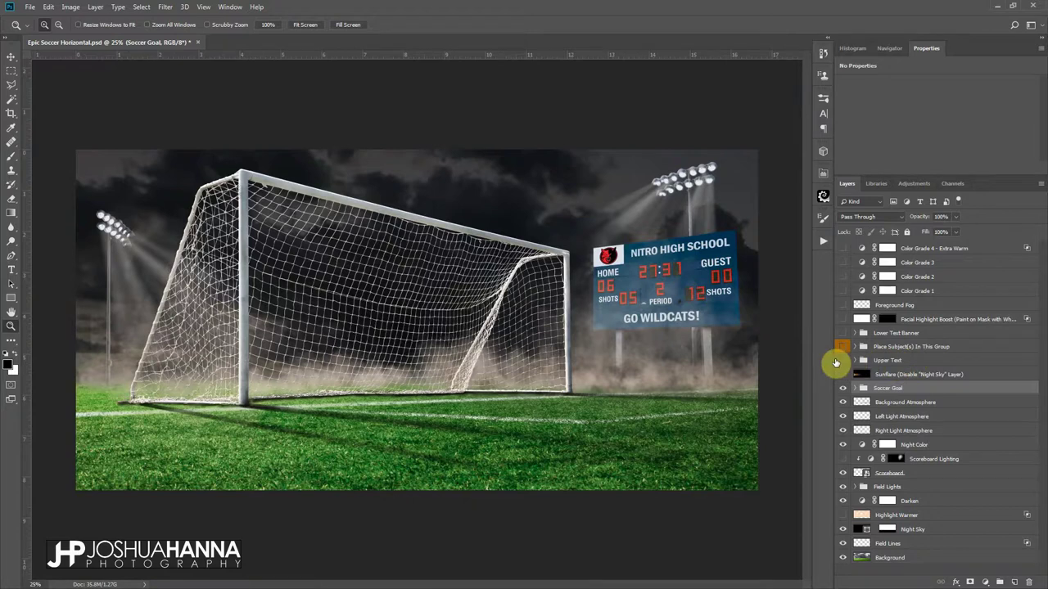
Preview the Upper Text NITRO HIGH title and its layers, then hide it again
{"action": "left_click", "coordinate": [841, 361]}
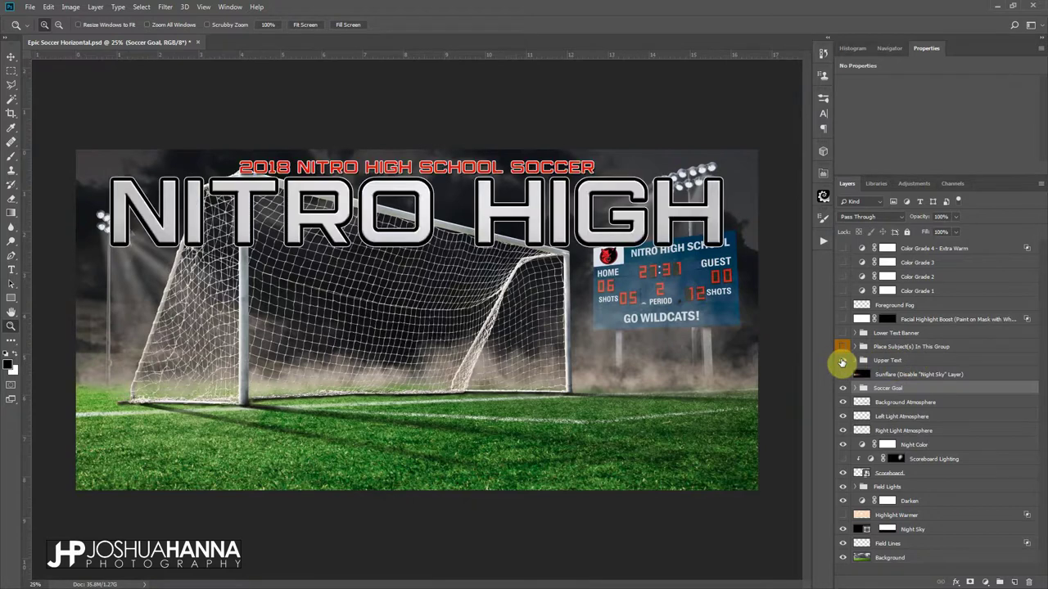
{"action": "left_click", "coordinate": [854, 361]}
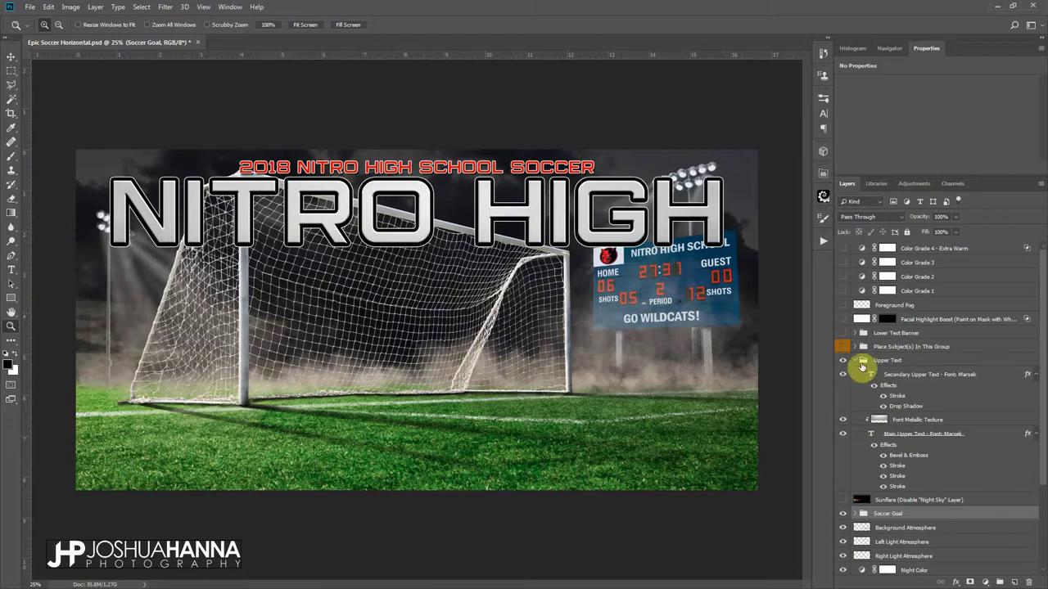
{"action": "left_click", "coordinate": [854, 361]}
{"action": "left_click", "coordinate": [843, 361]}
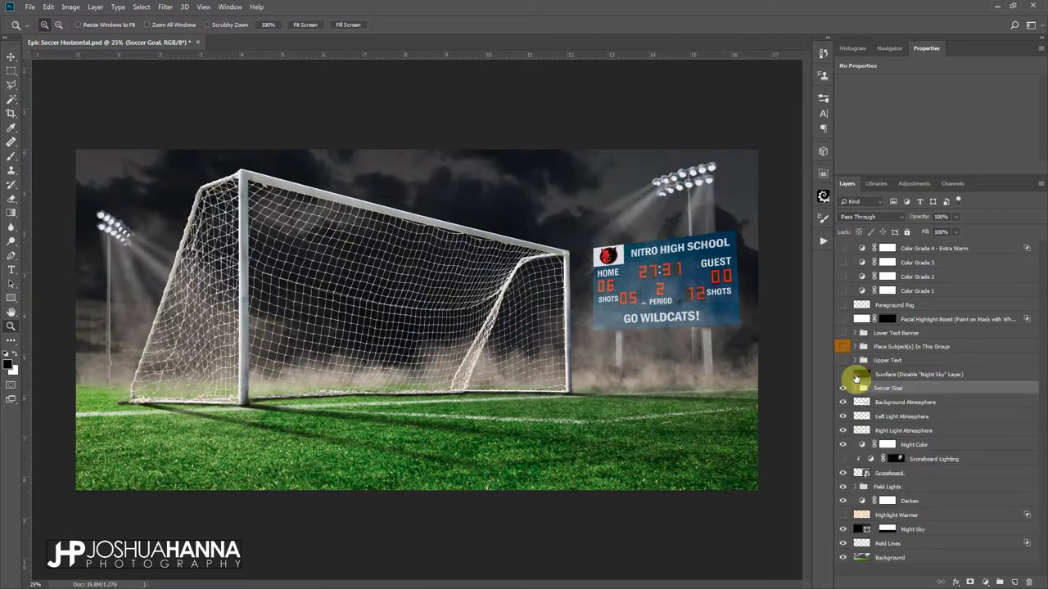
Show the Lower Text Banner, preview Flare Color hues, and keep the flares red
{"action": "left_click", "coordinate": [842, 333]}
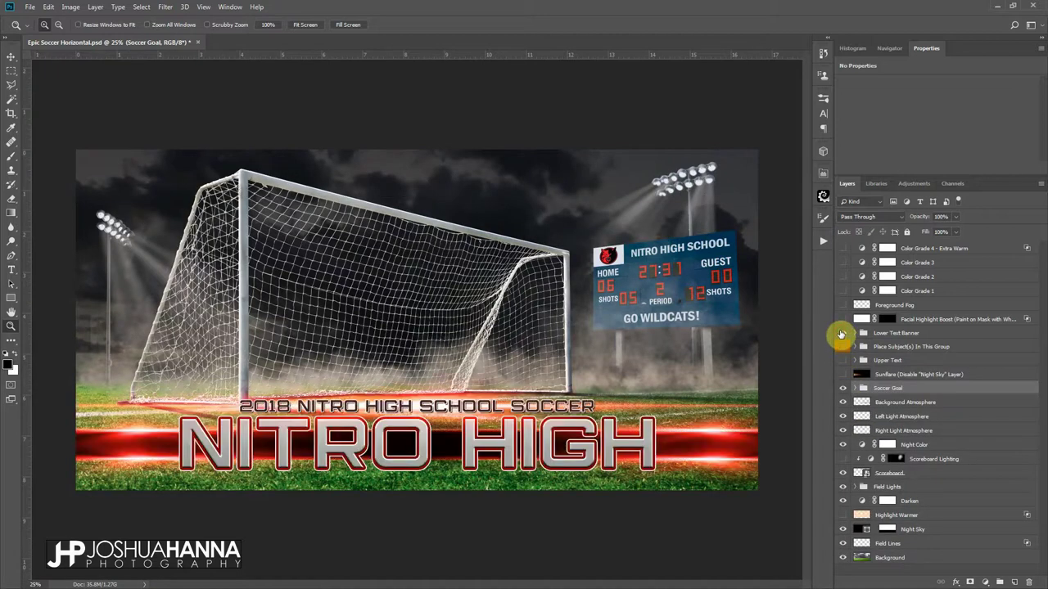
{"action": "left_click", "coordinate": [854, 333]}
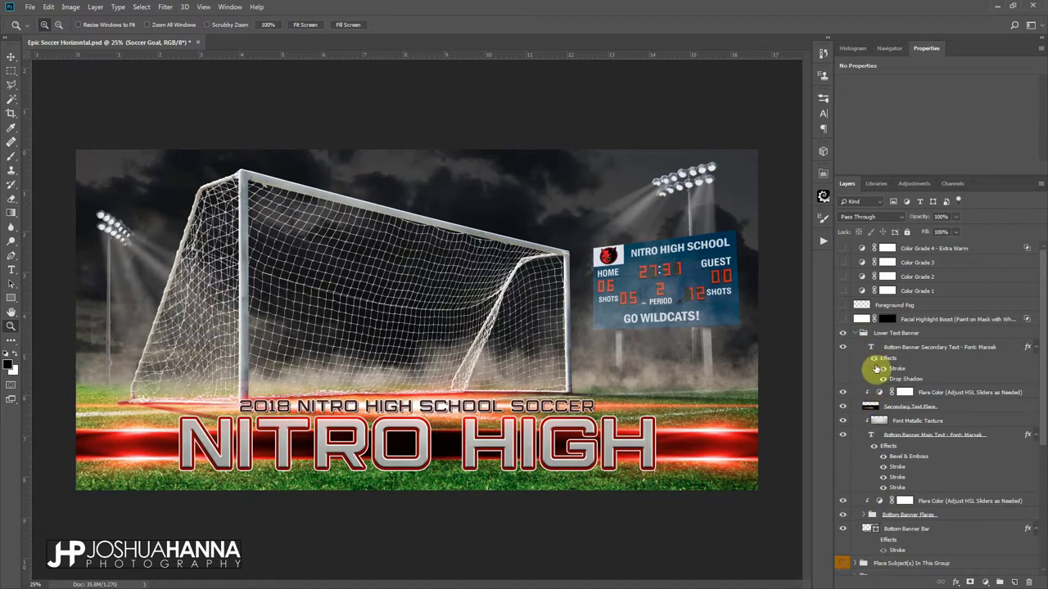
{"action": "left_click", "coordinate": [879, 502]}
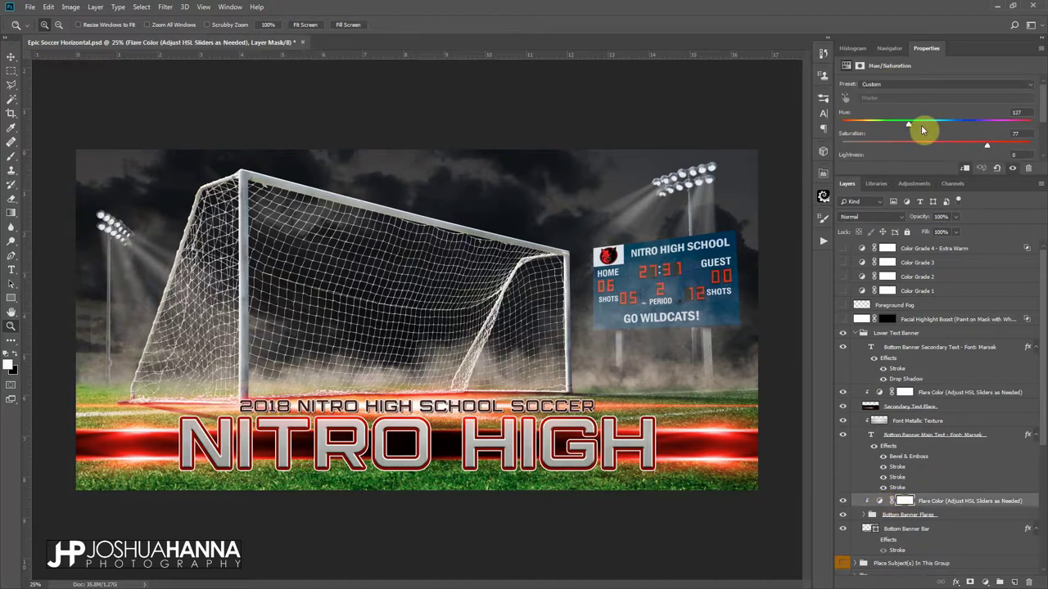
{"action": "left_click_drag", "start_coordinate": [923, 129], "coordinate": [824, 134]}
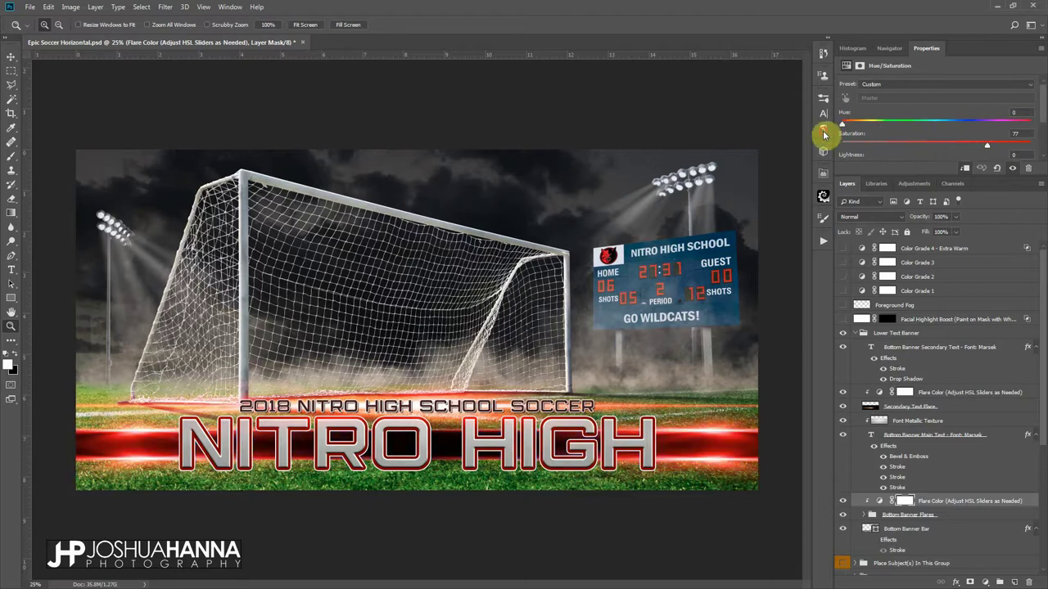
{"action": "left_click", "coordinate": [856, 335]}
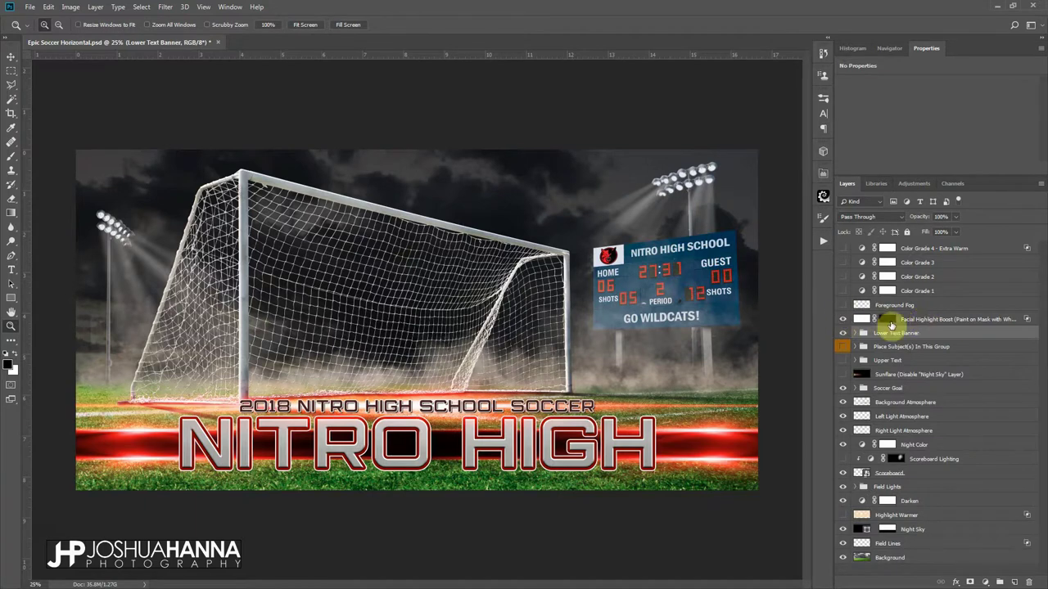
Preview the Foreground Fog layer over the field, then hide it again
{"action": "left_click", "coordinate": [926, 306]}
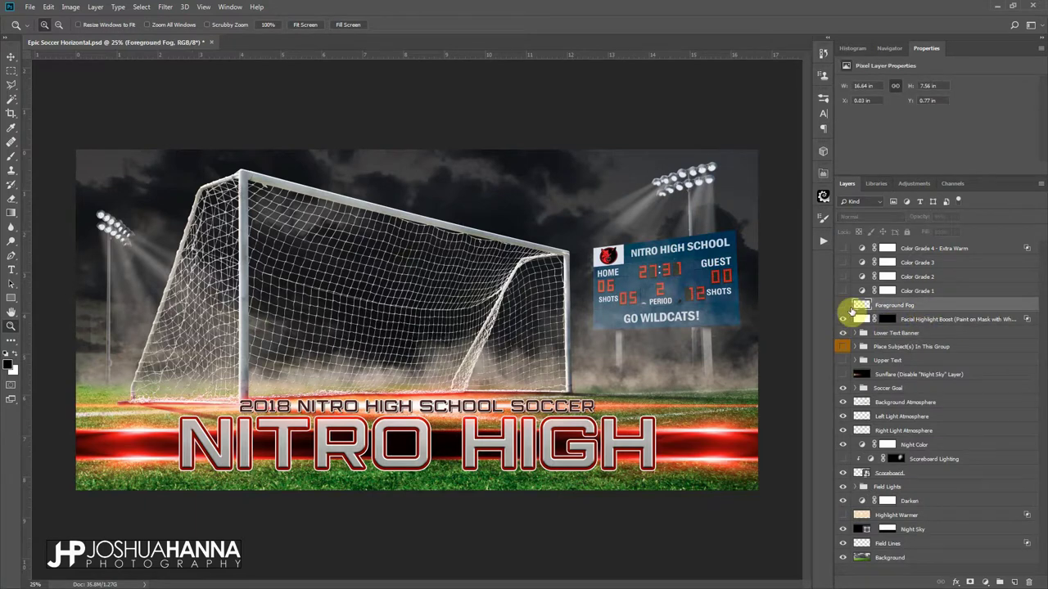
{"action": "left_click", "coordinate": [843, 306]}
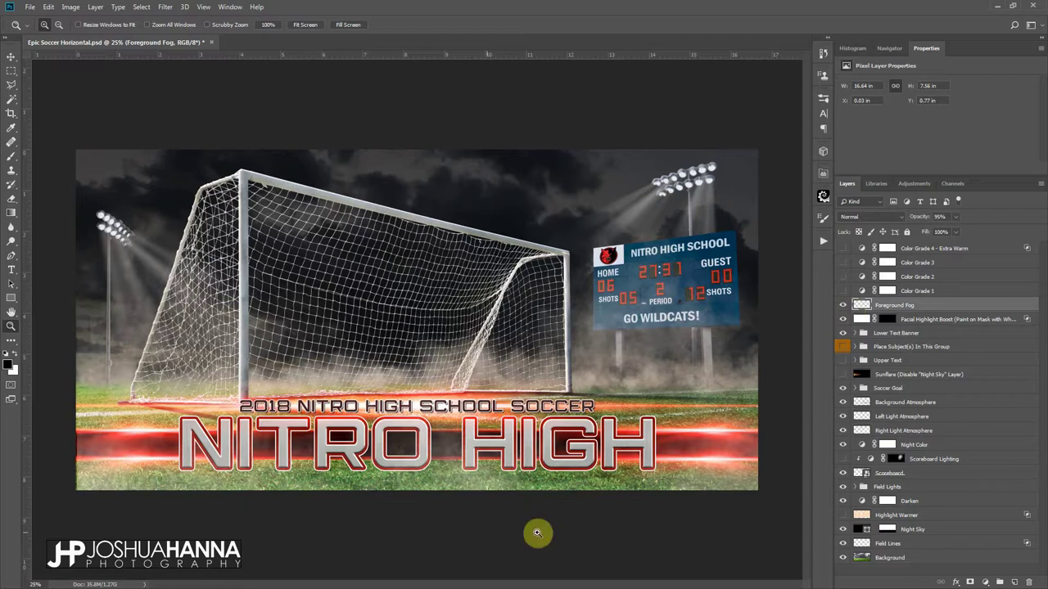
{"action": "left_click", "coordinate": [844, 306]}
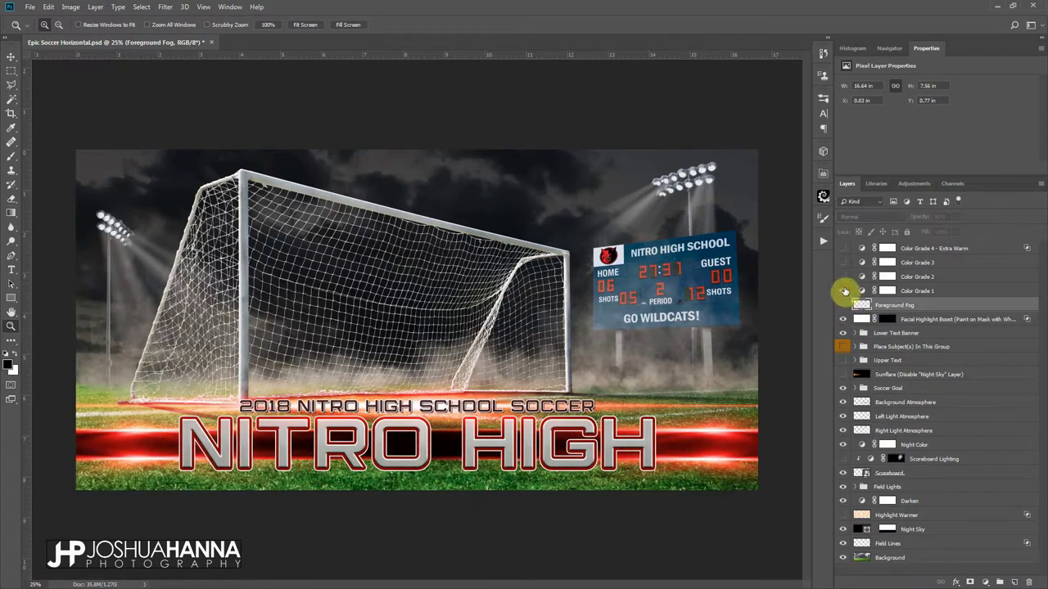
Turn on Color Grade 2 and 3, then hide Color Grade 4 - Extra Warm and the NITRO HIGH banner
{"action": "left_click", "coordinate": [843, 277]}
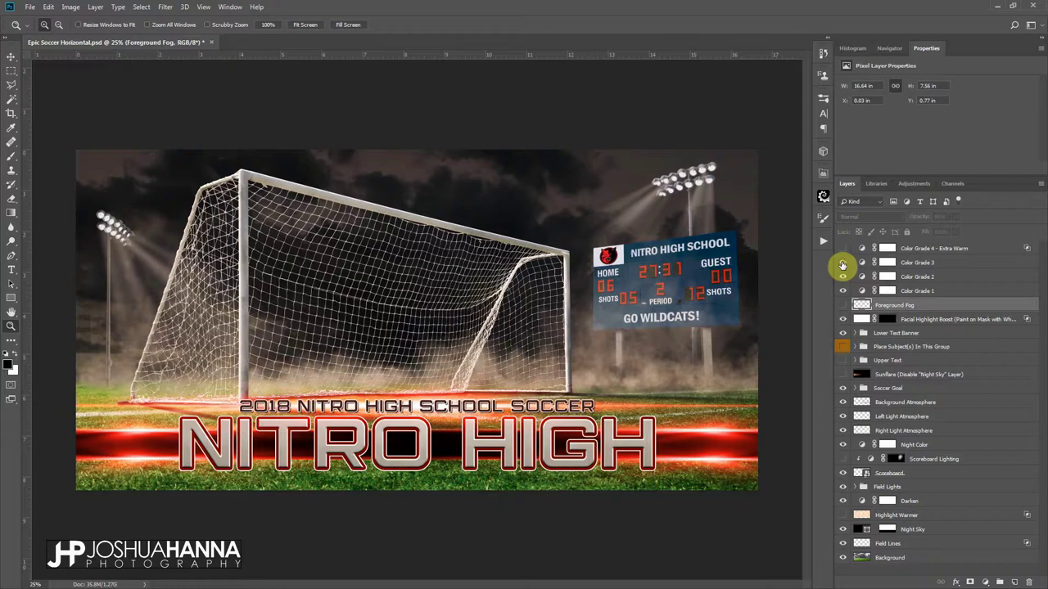
{"action": "left_click", "coordinate": [843, 263]}
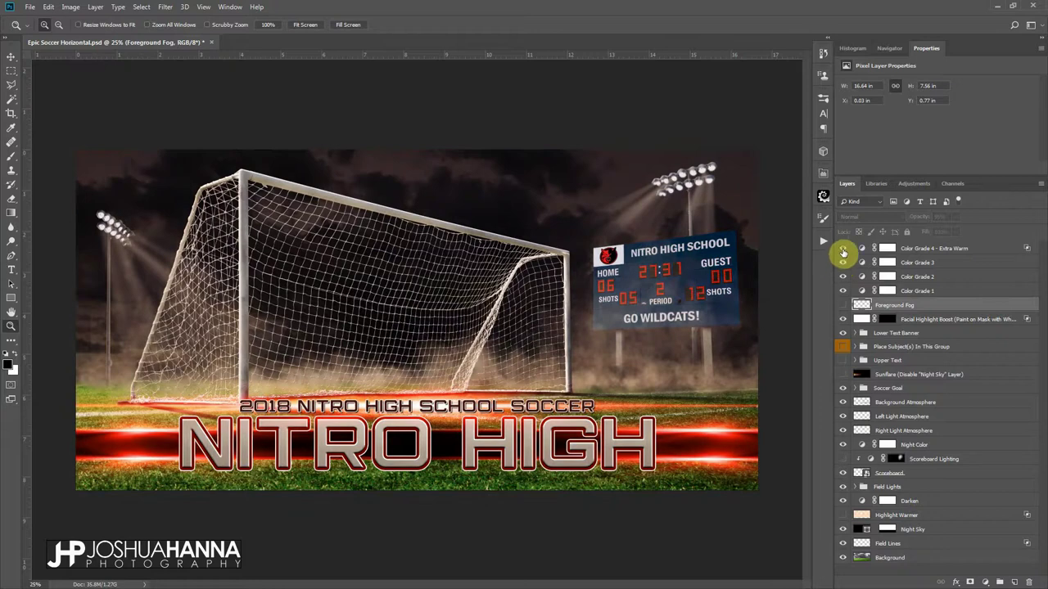
{"action": "left_click", "coordinate": [843, 249]}
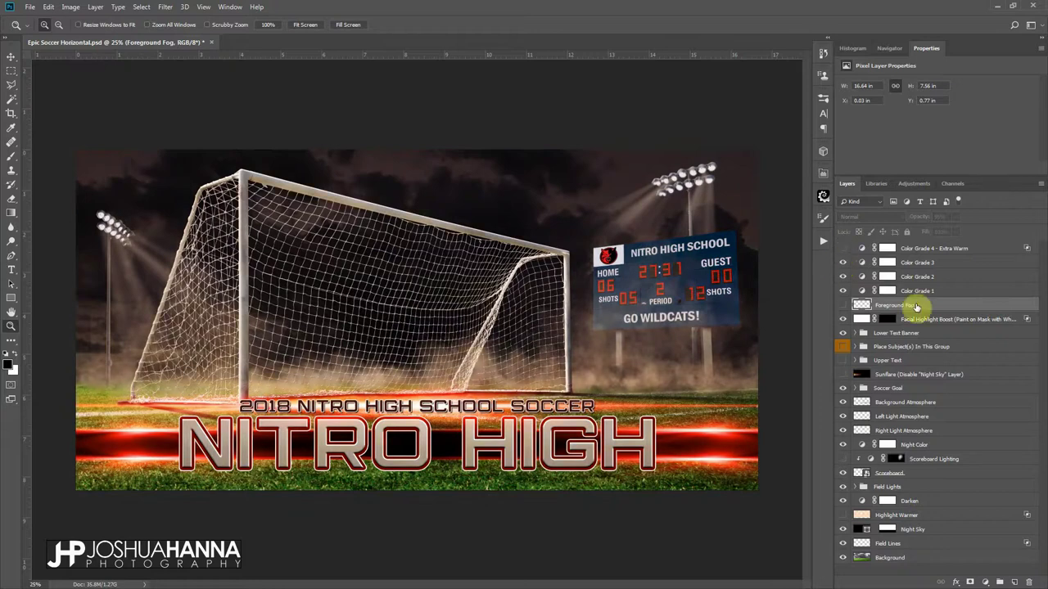
{"action": "left_click", "coordinate": [843, 334]}
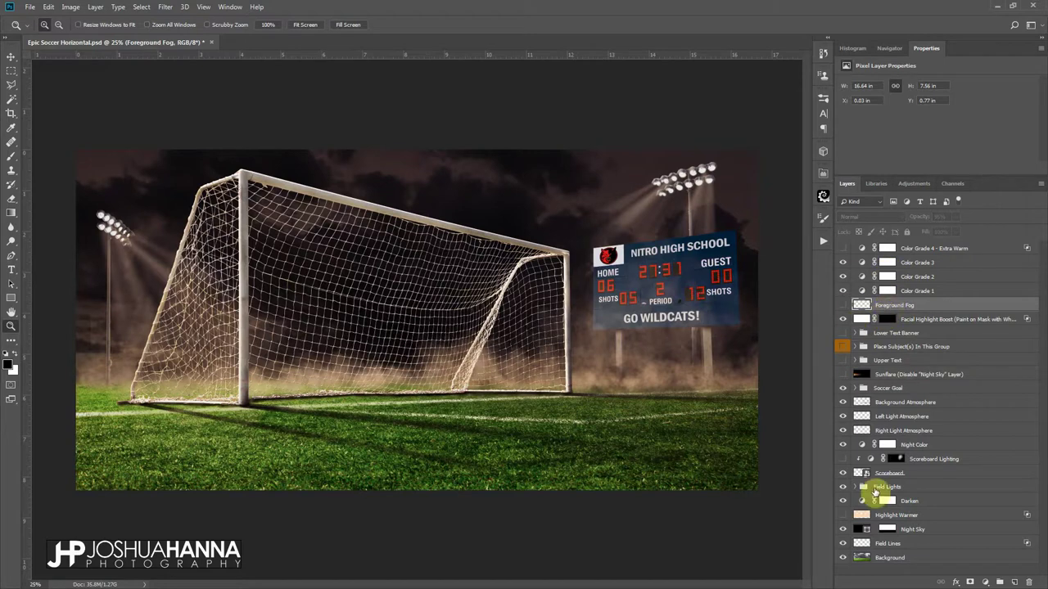
Hide Night Sky, Darken and Night Color, then show Highlight Warmer and Sunflare
{"action": "left_click", "coordinate": [843, 533]}
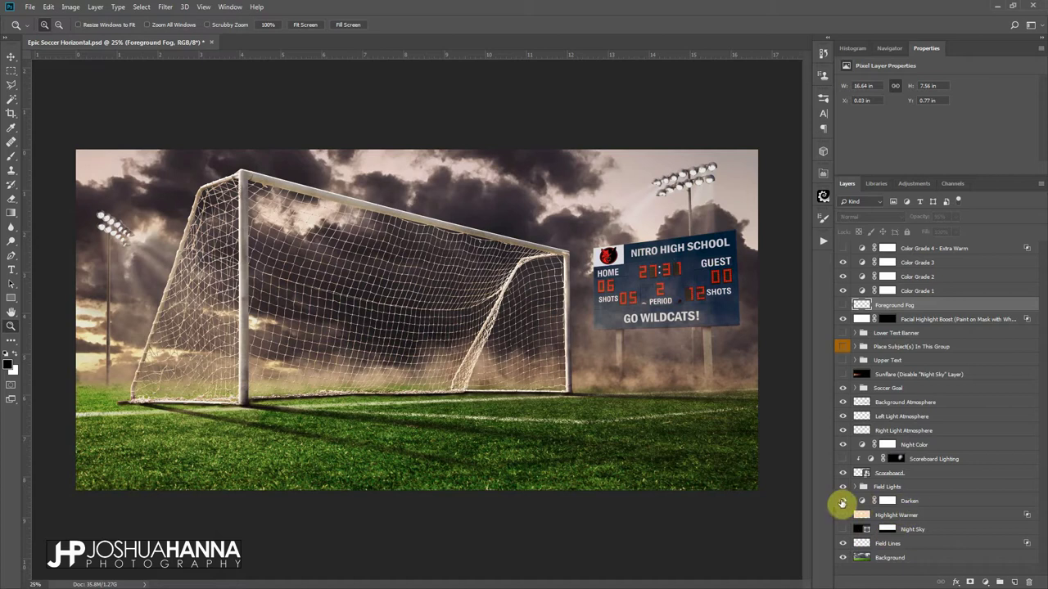
{"action": "left_click", "coordinate": [842, 501]}
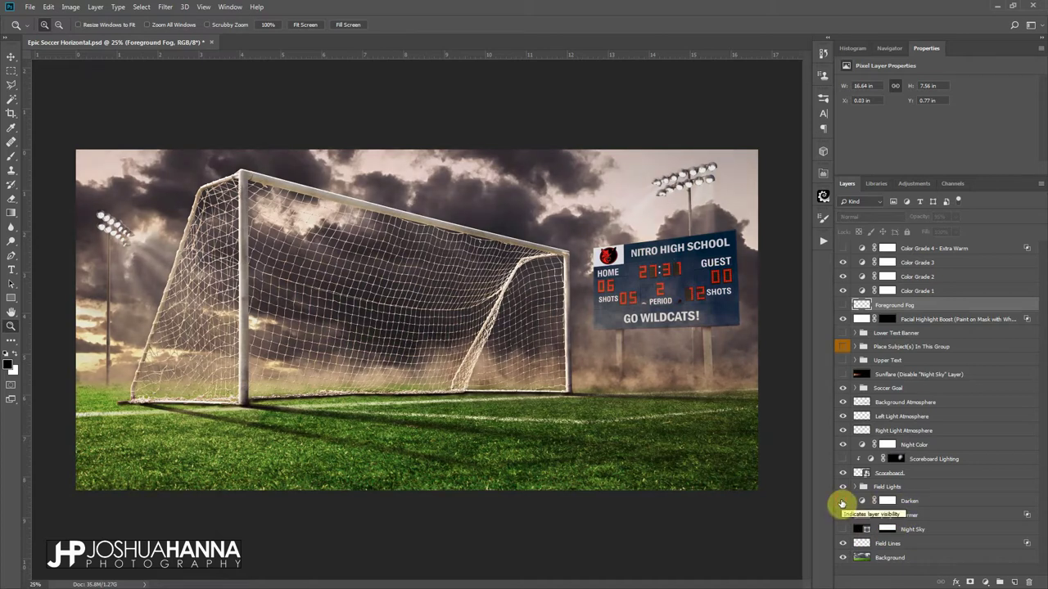
{"action": "left_click", "coordinate": [843, 446]}
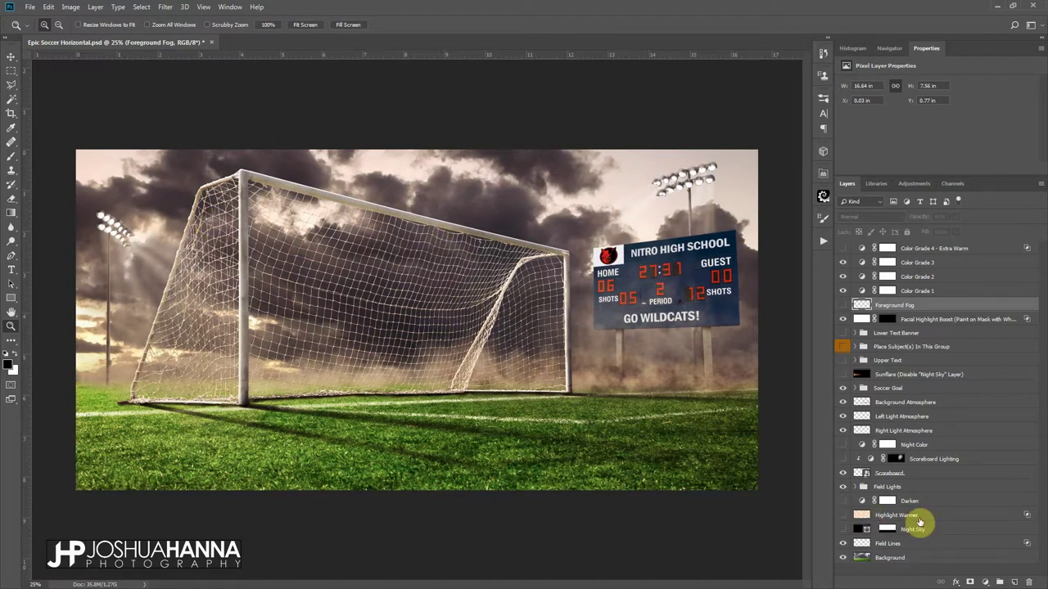
{"action": "left_click", "coordinate": [842, 515]}
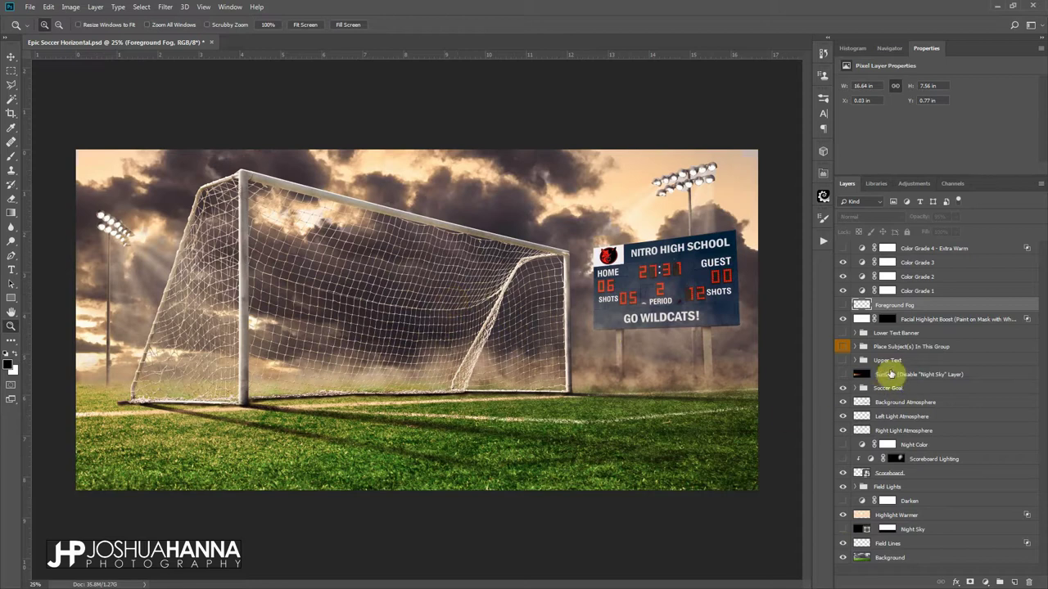
{"action": "left_click", "coordinate": [843, 374]}
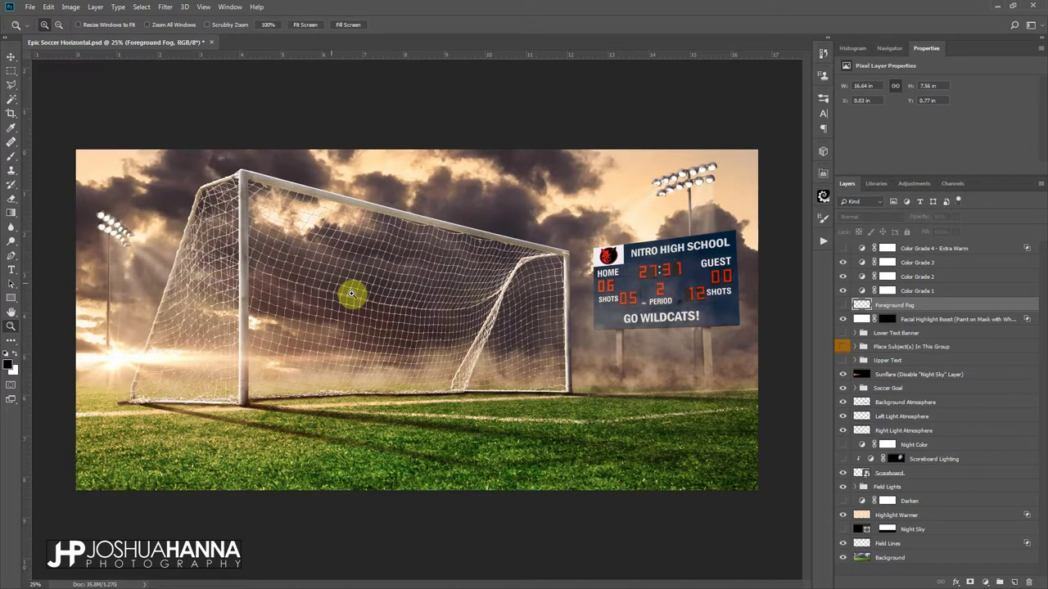
Hide the right floodlight's Light Beams and lower its Lights On opacity to 49%
{"action": "left_click", "coordinate": [857, 487]}
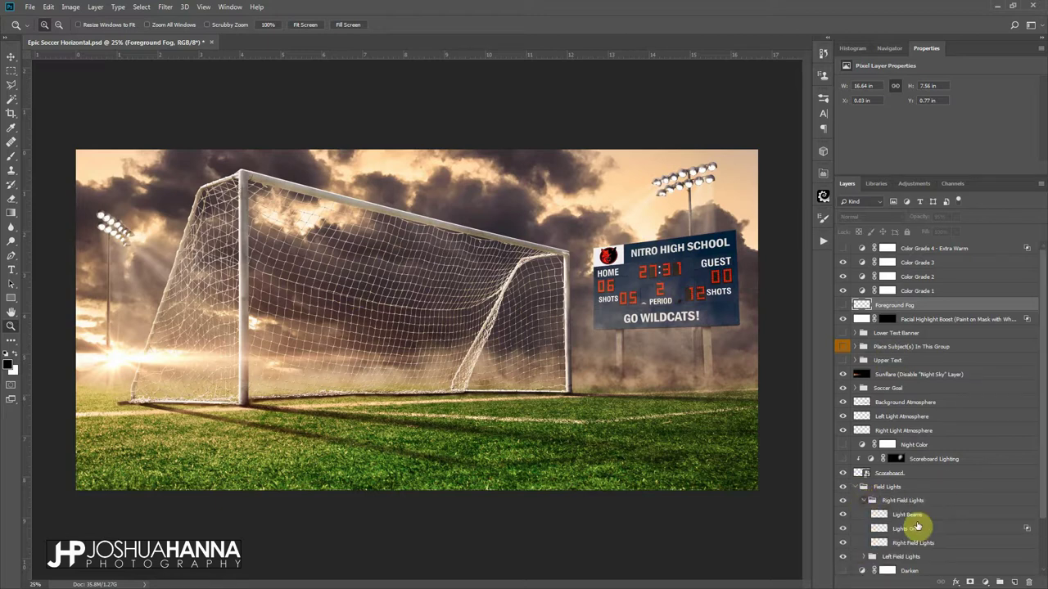
{"action": "left_click", "coordinate": [844, 515]}
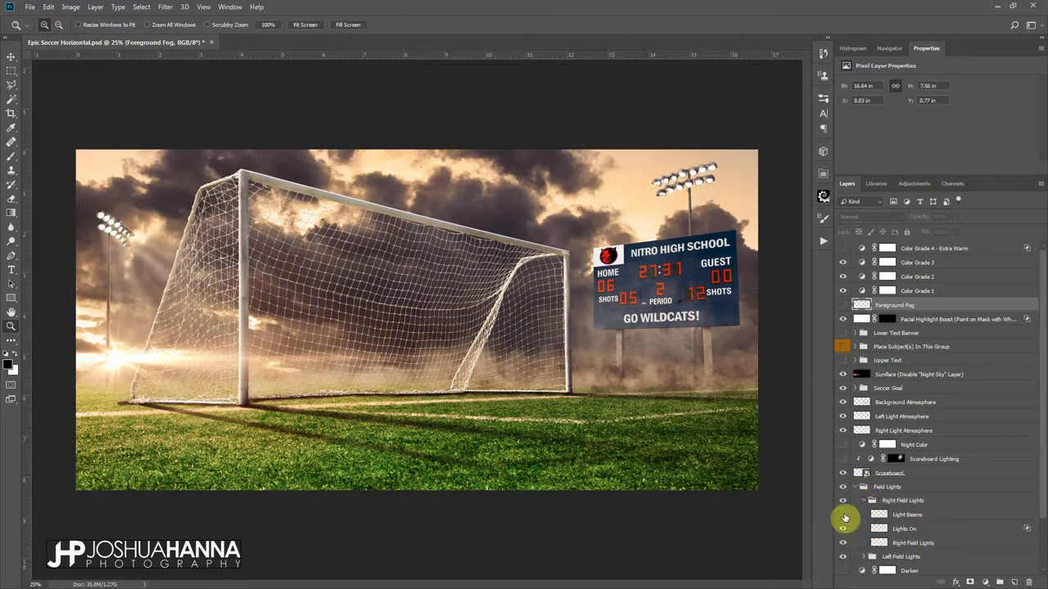
{"action": "left_click", "coordinate": [930, 531]}
{"action": "left_click", "coordinate": [956, 217]}
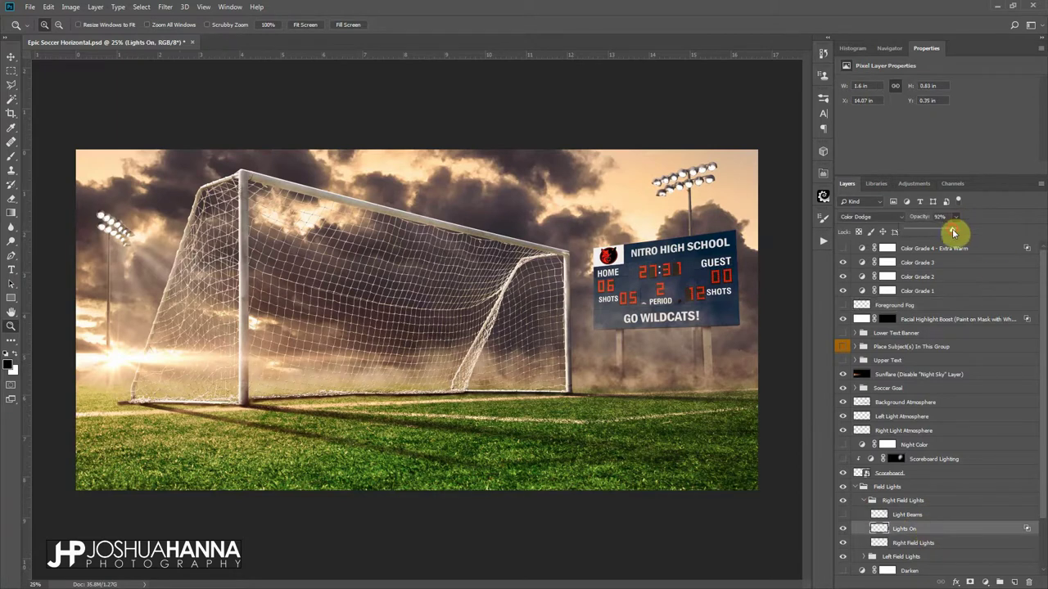
{"action": "left_click_drag", "start_coordinate": [953, 233], "coordinate": [927, 243]}
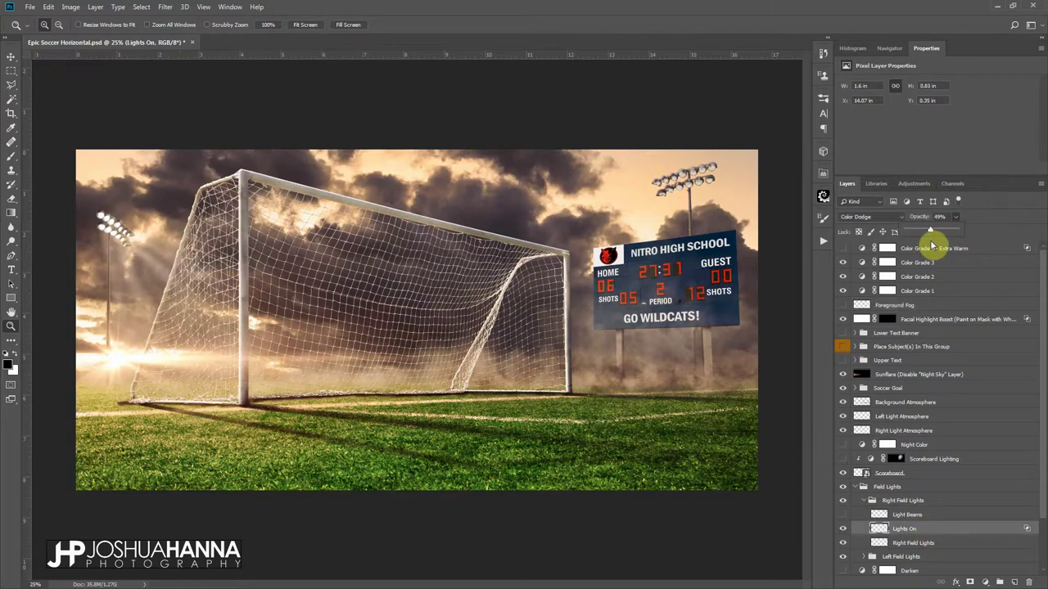
{"action": "left_click", "coordinate": [864, 501]}
Hide the left floodlight's Light Beams, dim its Lights On, and hide Color Grade 4 - Extra Warm
{"action": "left_click", "coordinate": [864, 514]}
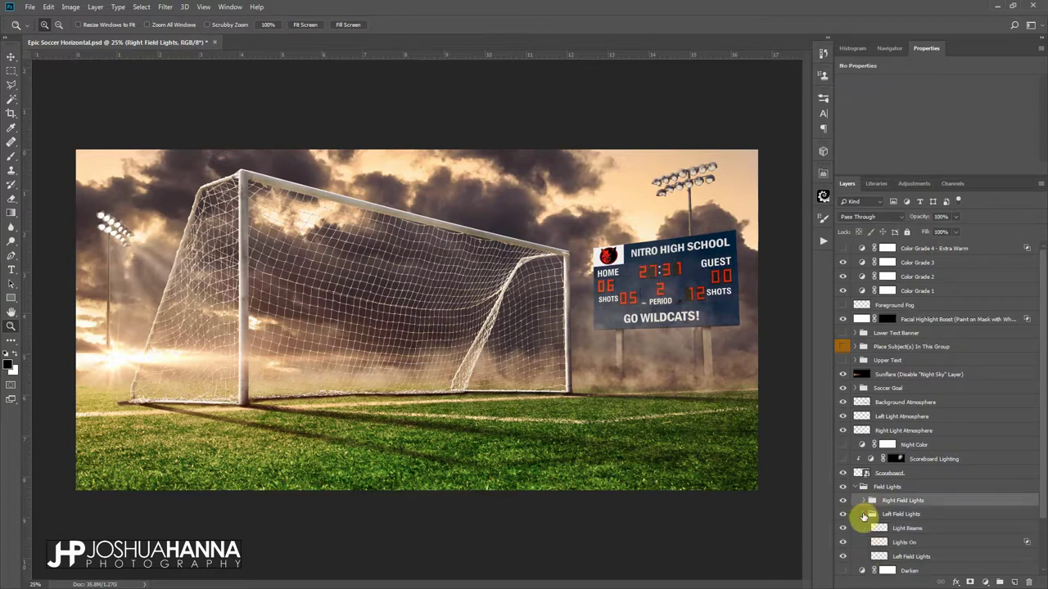
{"action": "left_click", "coordinate": [842, 528]}
{"action": "left_click", "coordinate": [919, 542]}
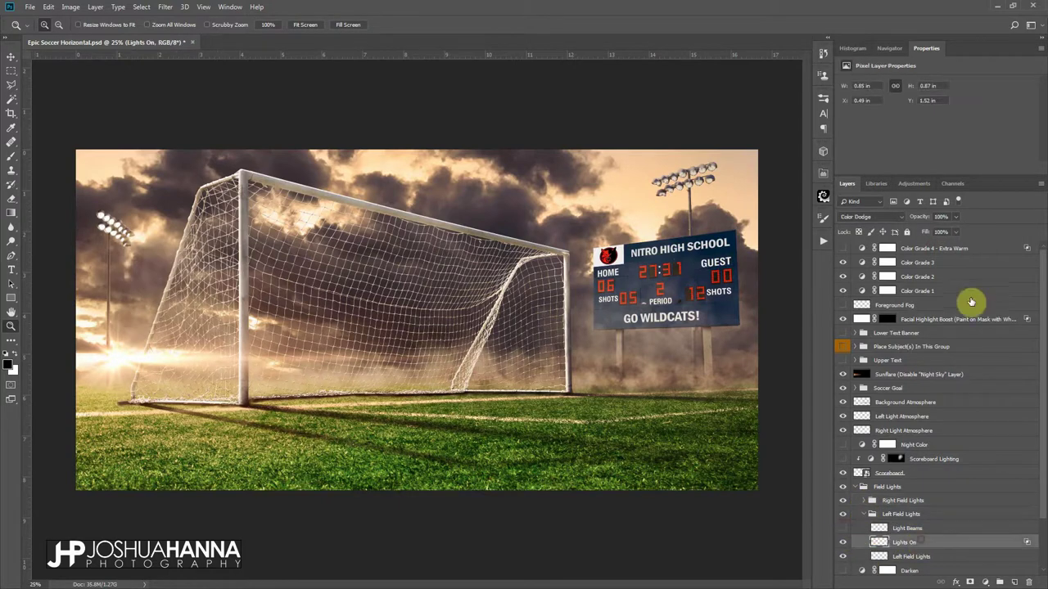
{"action": "left_click", "coordinate": [956, 217]}
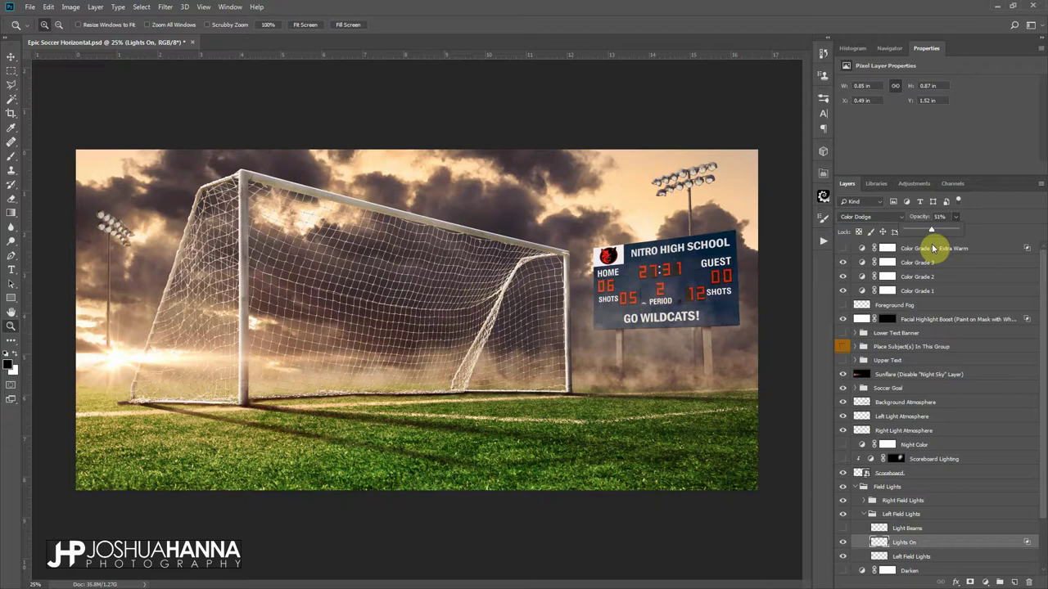
{"action": "left_click", "coordinate": [863, 514]}
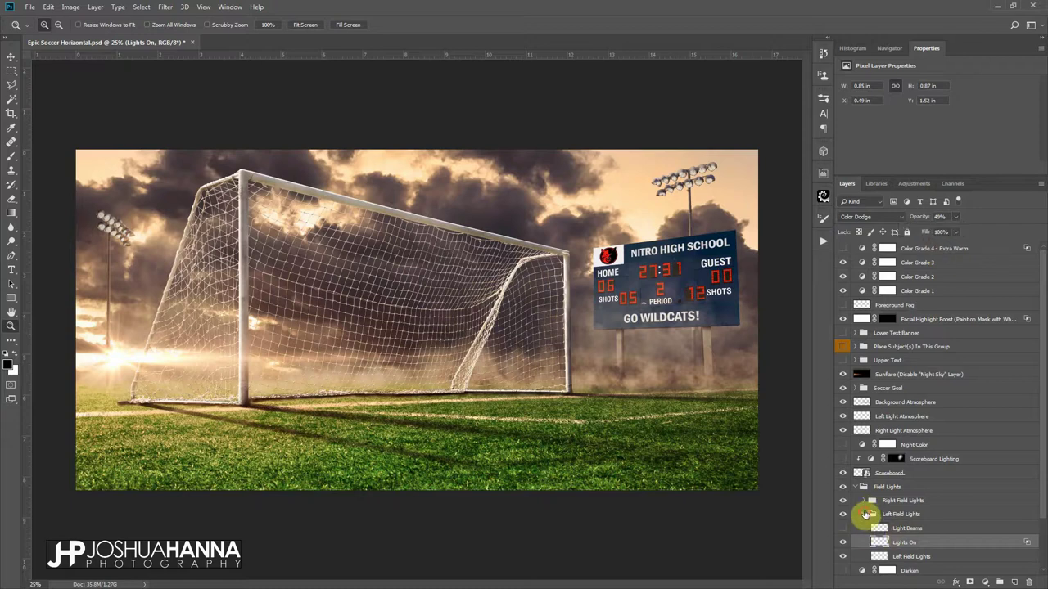
{"action": "left_click", "coordinate": [863, 514]}
{"action": "left_click", "coordinate": [856, 487]}
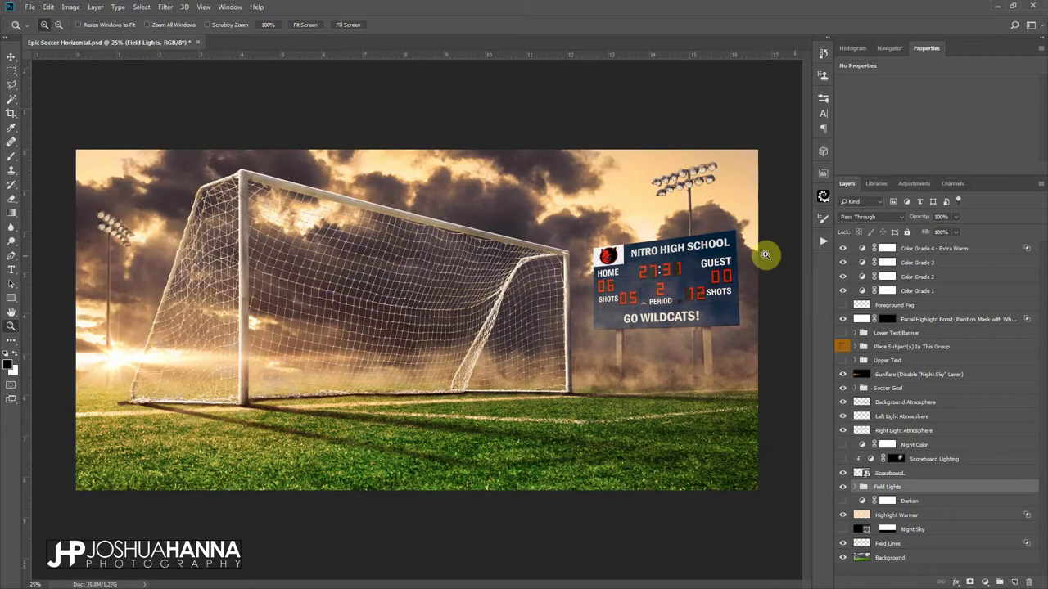
{"action": "left_click", "coordinate": [844, 249]}
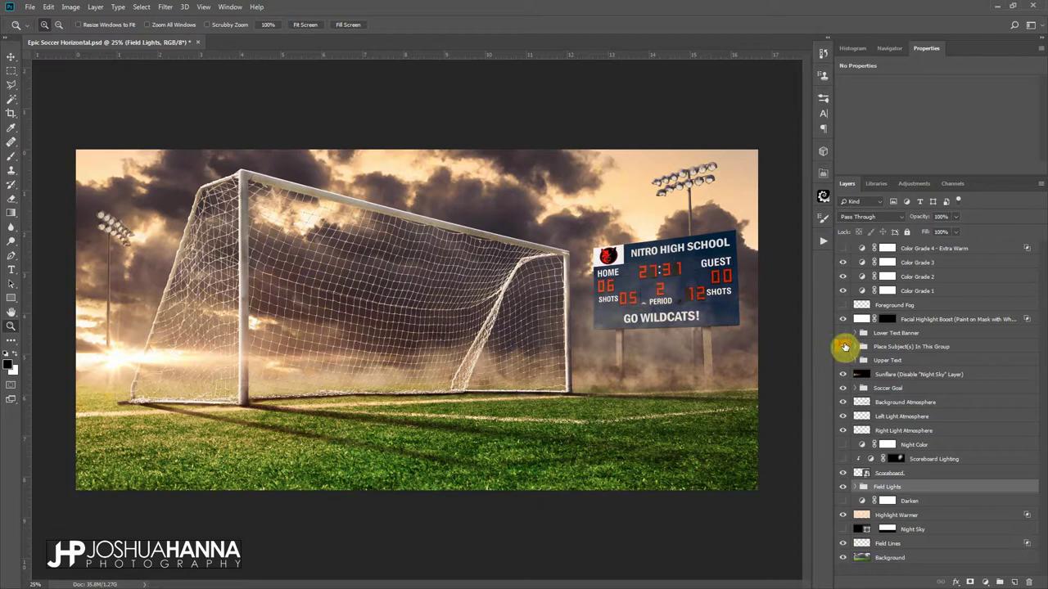
Try the single player and red-jersey team, then keep the black-jersey team and NITRO HIGH banner
{"action": "left_click", "coordinate": [855, 347]}
{"action": "scroll", "coordinate": [856, 401], "scroll_direction": "down", "scroll_amount": 2}
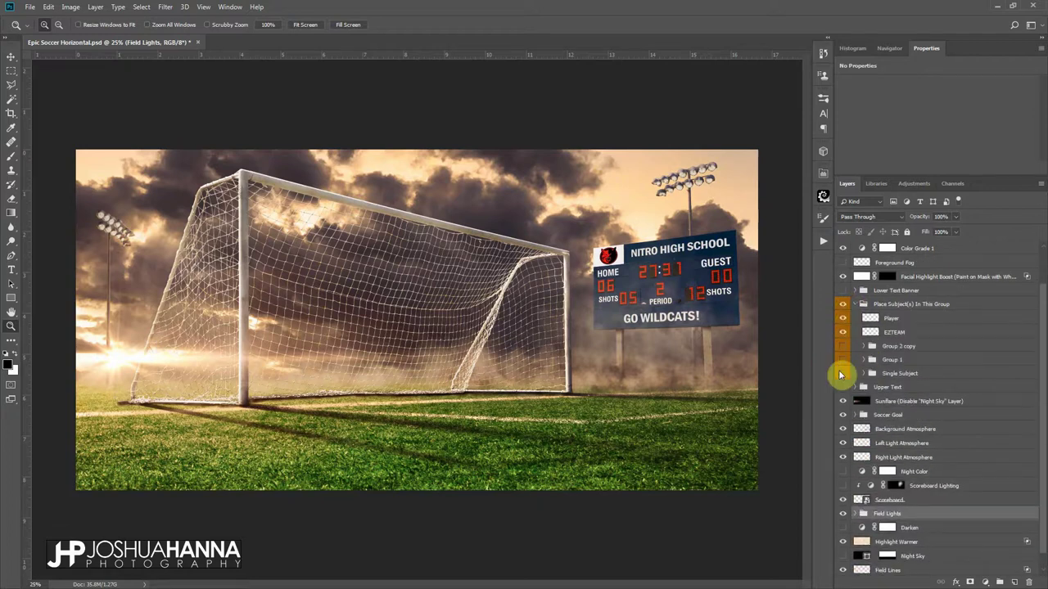
{"action": "left_click", "coordinate": [843, 373]}
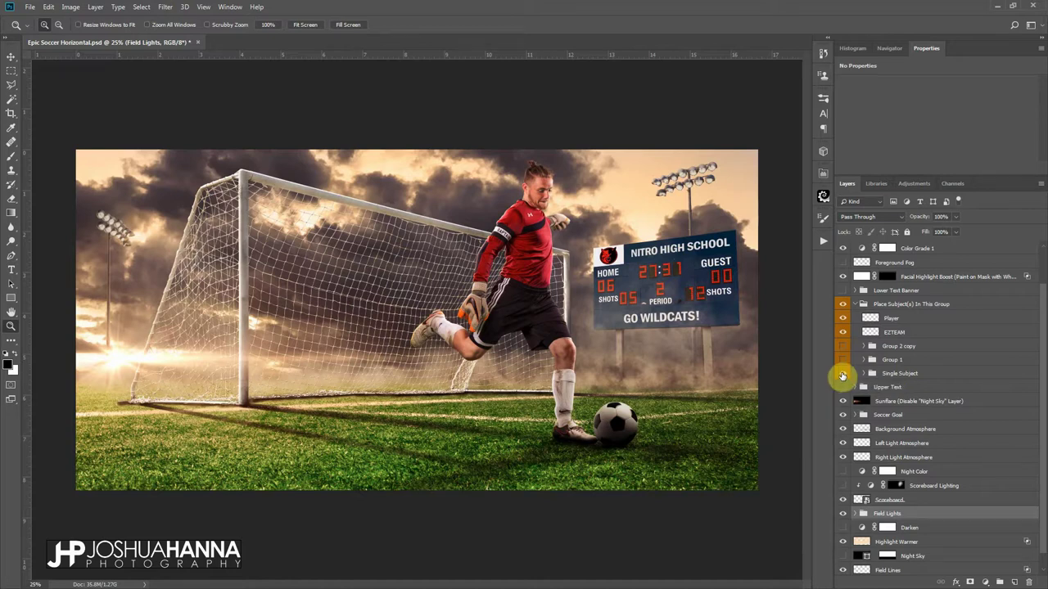
{"action": "left_click", "coordinate": [842, 374]}
{"action": "left_click", "coordinate": [844, 360]}
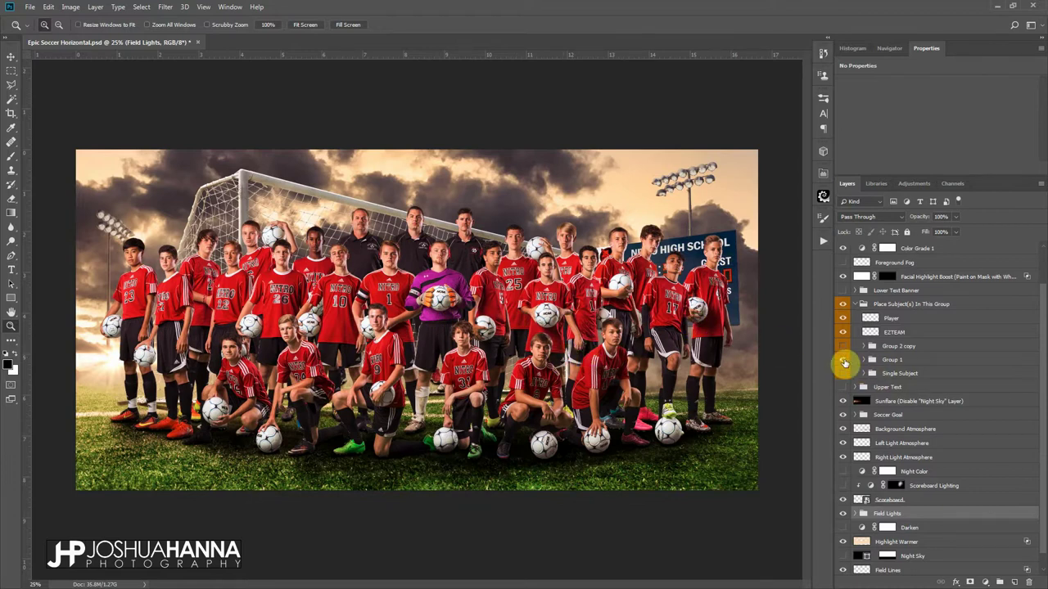
{"action": "left_click", "coordinate": [844, 361]}
{"action": "left_click", "coordinate": [843, 346]}
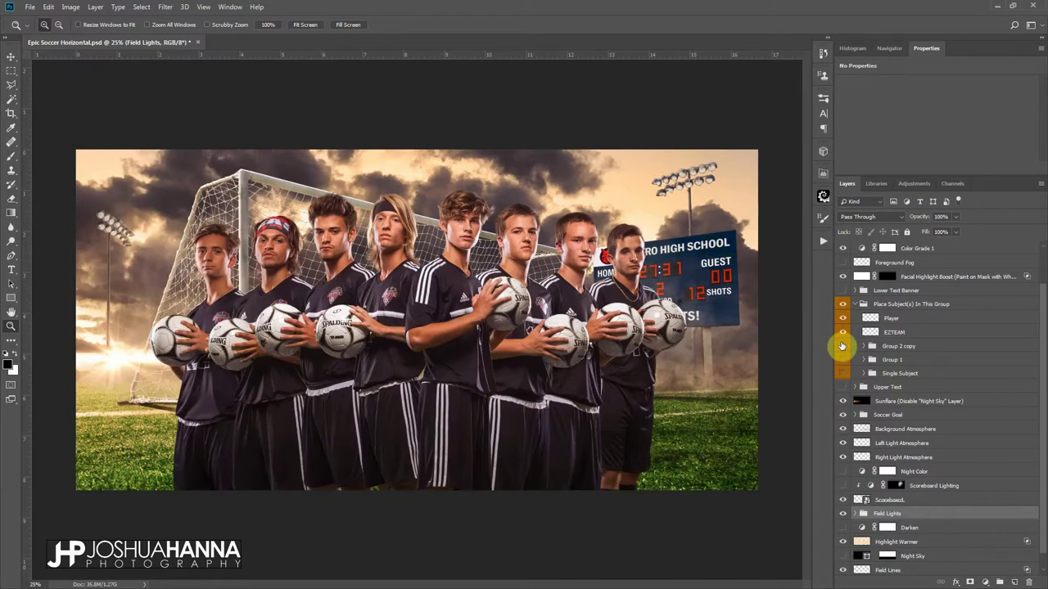
{"action": "left_click", "coordinate": [843, 291]}
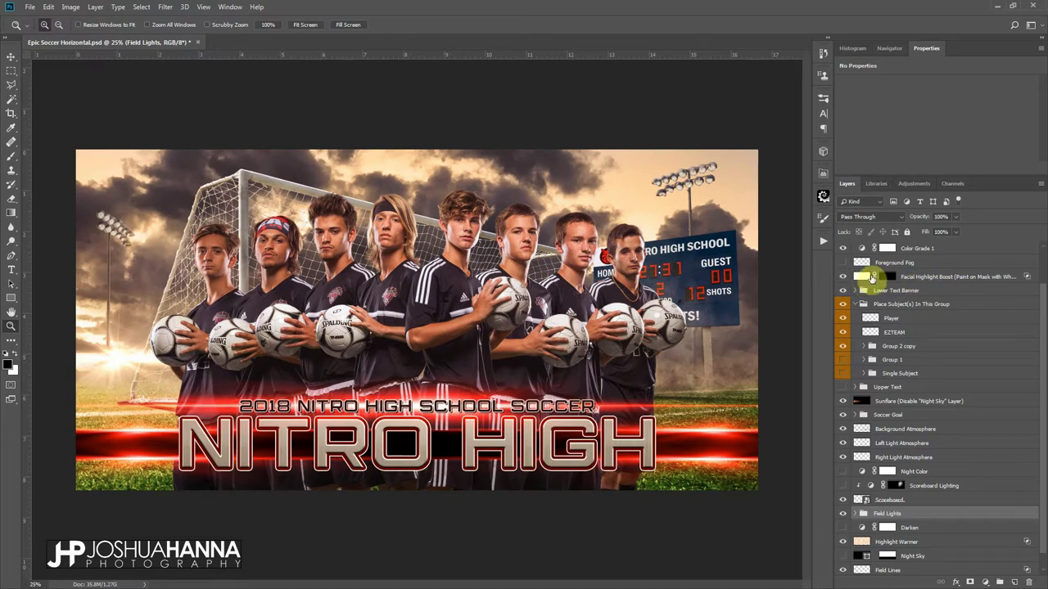
Paint white over each player's face on the Facial Highlight Boost mask with an enlarged brush
{"action": "left_click", "coordinate": [889, 275]}
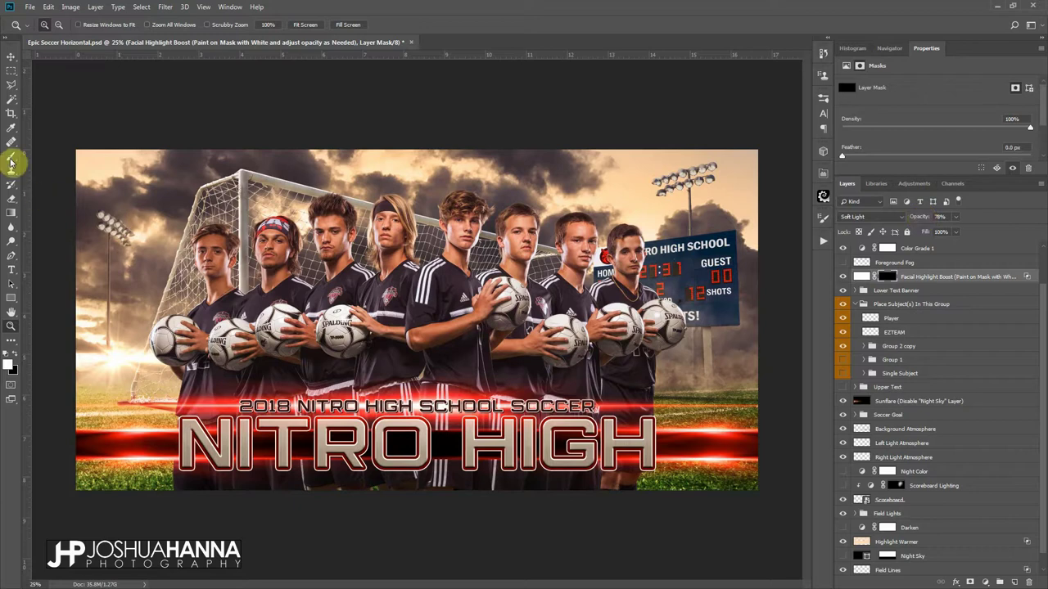
{"action": "left_click", "coordinate": [11, 157]}
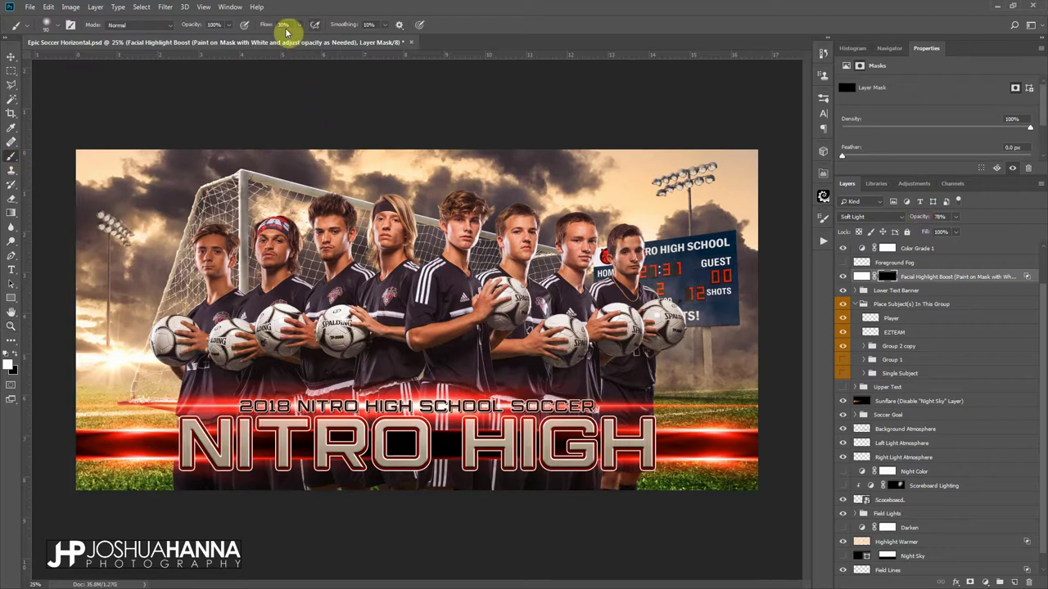
{"action": "key", "text": "bracketright"}
{"action": "key", "text": "bracketright"}
{"action": "key", "text": "bracketright"}
{"action": "key", "text": "bracketright"}
{"action": "key", "text": "bracketright"}
{"action": "key", "text": "bracketright"}
{"action": "key", "text": "bracketright"}
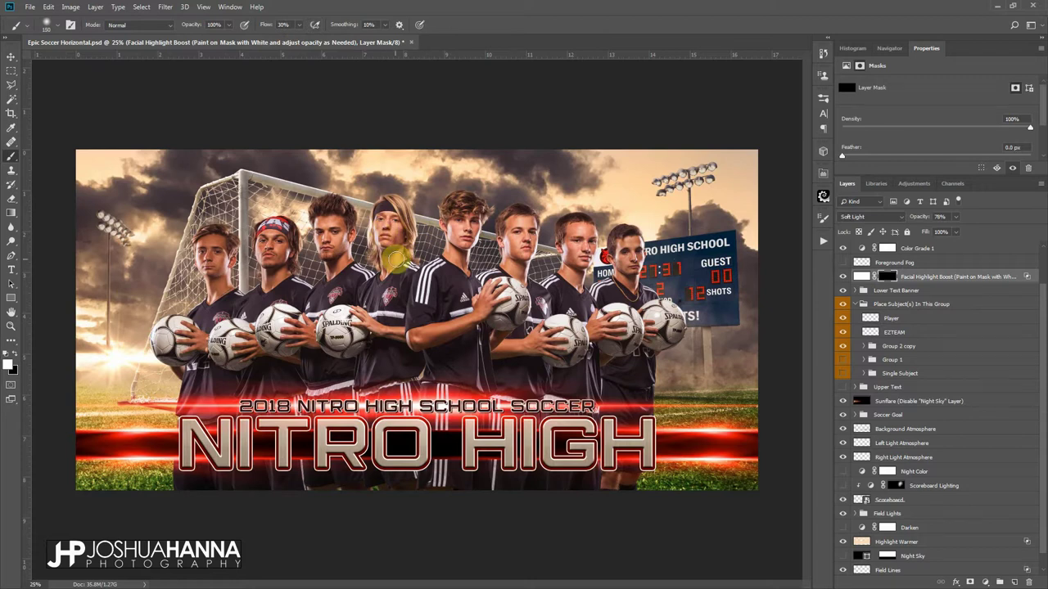
{"action": "key", "text": "bracketright"}
{"action": "key", "text": "bracketright"}
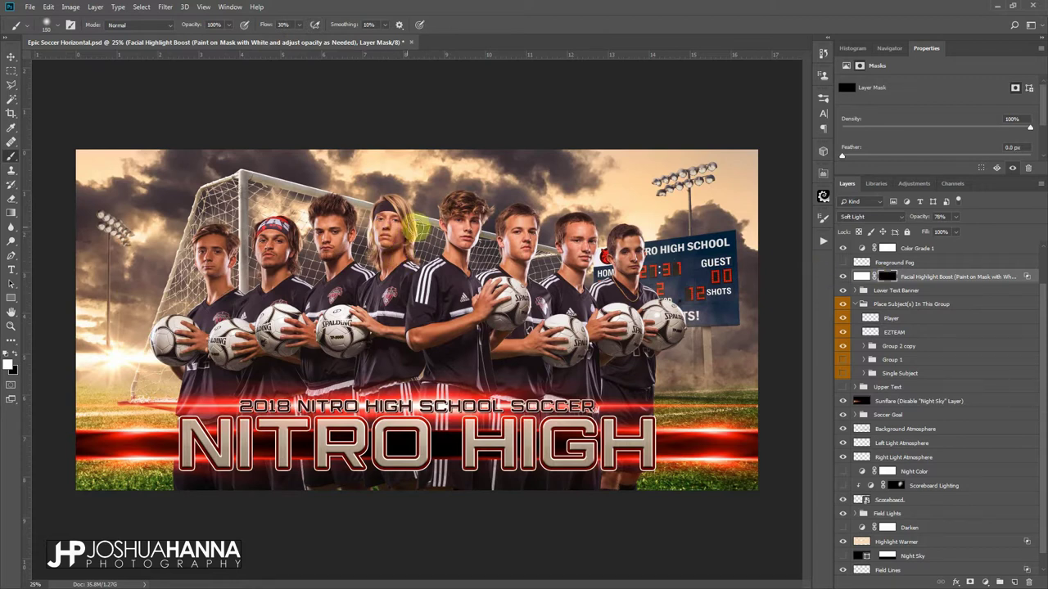
{"action": "mouse_move", "coordinate": [387, 219]}
{"action": "left_mouse_down"}
{"action": "mouse_move", "coordinate": [389, 231]}
{"action": "mouse_move", "coordinate": [391, 221]}
{"action": "left_mouse_up"}
{"action": "left_click_drag", "start_coordinate": [489, 243], "coordinate": [465, 225]}
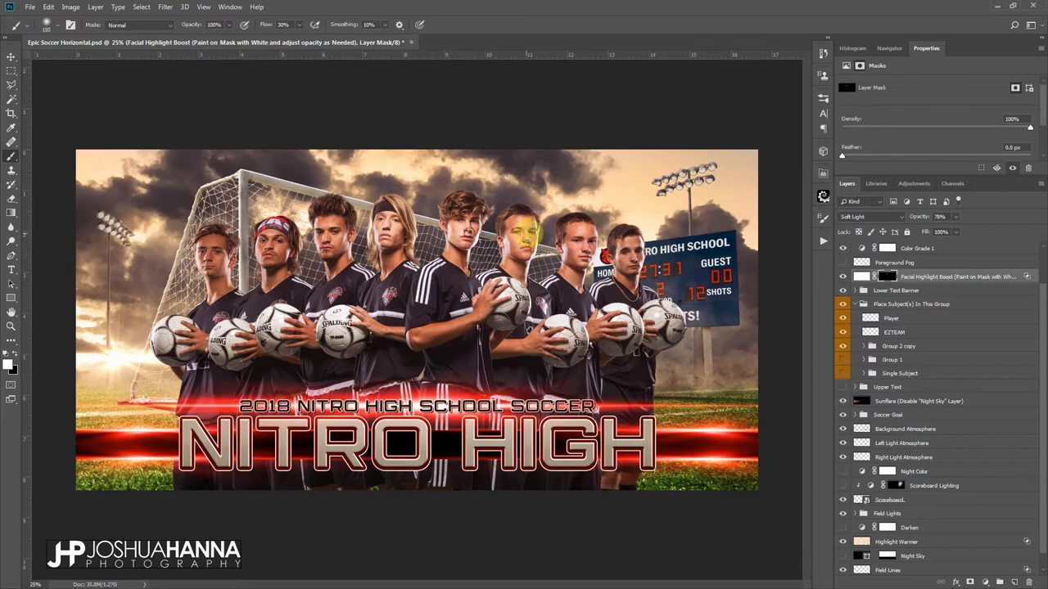
{"action": "left_click_drag", "start_coordinate": [573, 245], "coordinate": [577, 238]}
{"action": "left_click_drag", "start_coordinate": [632, 258], "coordinate": [632, 246]}
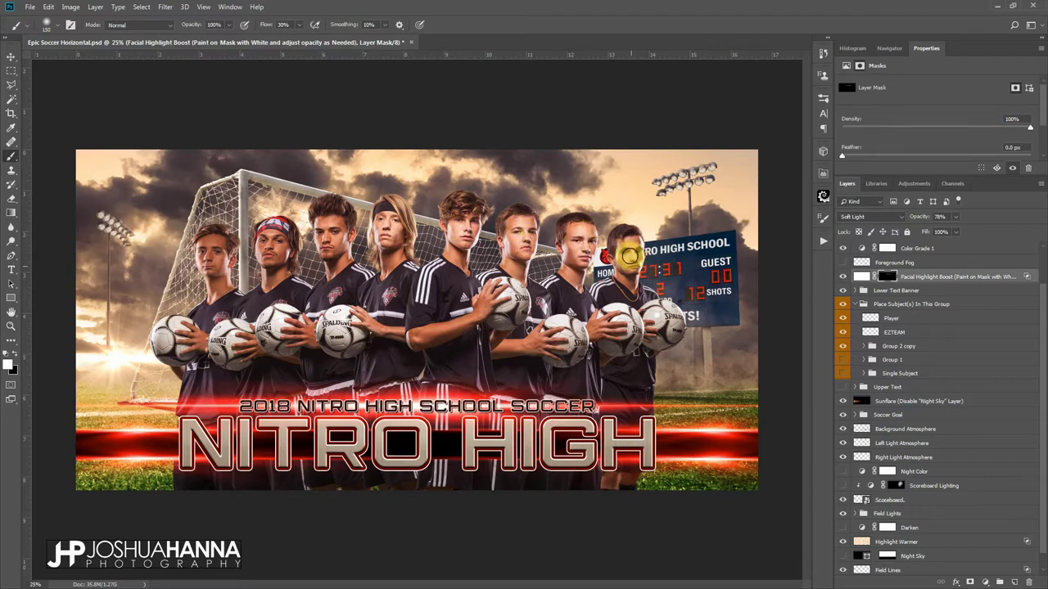
{"action": "mouse_move", "coordinate": [352, 240]}
{"action": "left_mouse_down"}
{"action": "mouse_move", "coordinate": [327, 242]}
{"action": "mouse_move", "coordinate": [327, 219]}
{"action": "mouse_move", "coordinate": [277, 245]}
{"action": "left_mouse_up"}
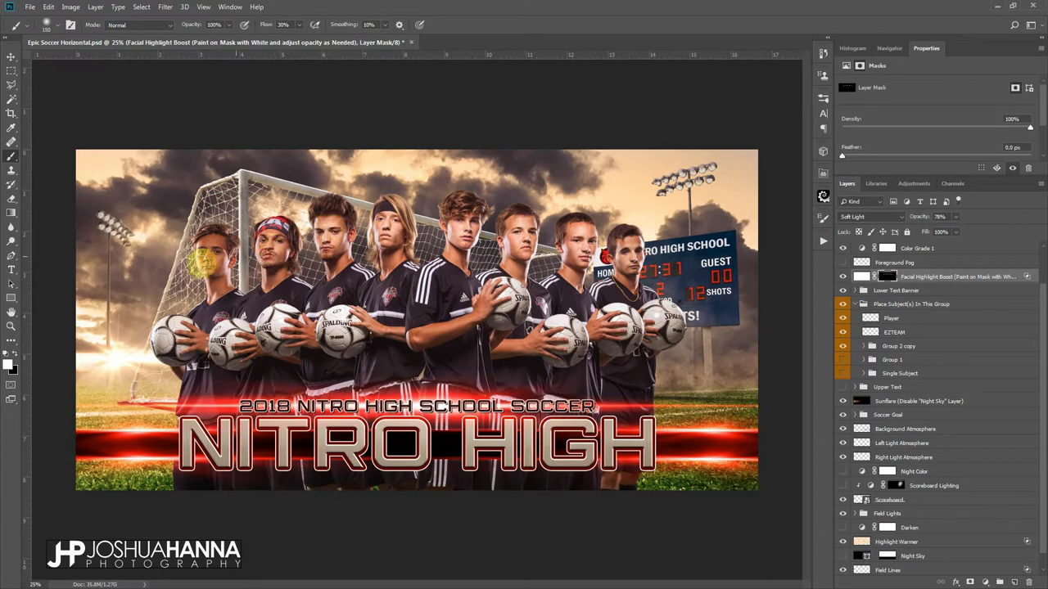
{"action": "mouse_move", "coordinate": [202, 262]}
{"action": "left_mouse_down"}
{"action": "mouse_move", "coordinate": [215, 244]}
{"action": "mouse_move", "coordinate": [222, 268]}
{"action": "left_mouse_up"}
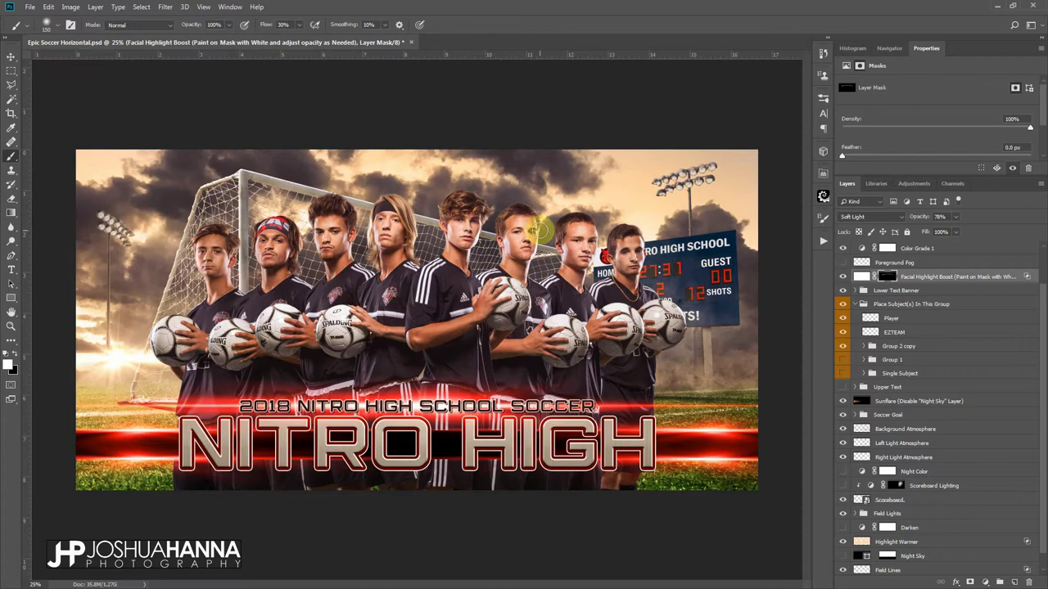
{"action": "mouse_move", "coordinate": [540, 230]}
{"action": "left_mouse_down"}
{"action": "mouse_move", "coordinate": [551, 263]}
{"action": "mouse_move", "coordinate": [580, 240]}
{"action": "left_mouse_up"}
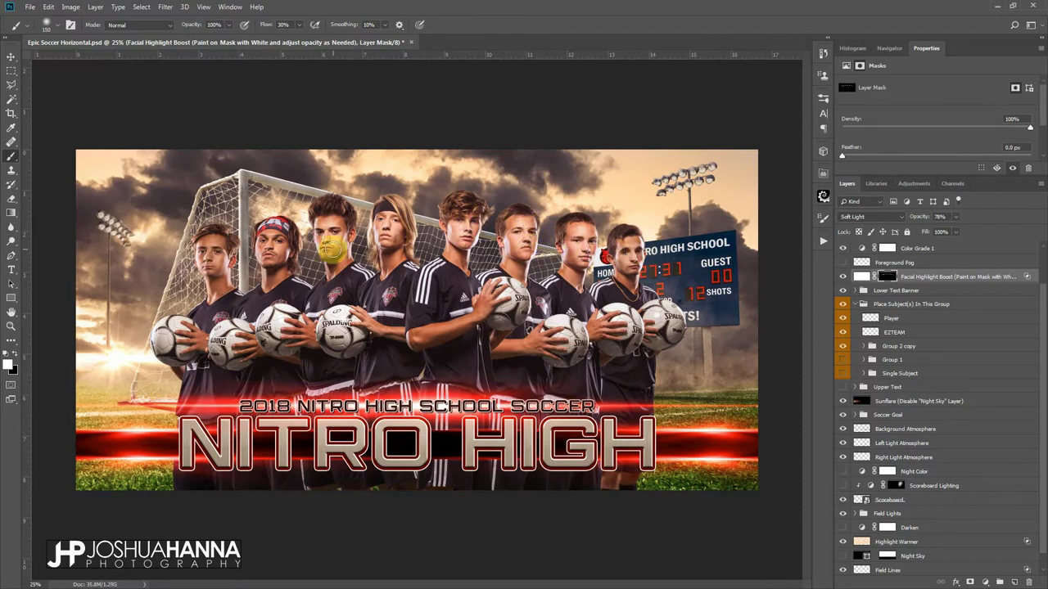
{"action": "left_click_drag", "start_coordinate": [280, 251], "coordinate": [265, 242]}
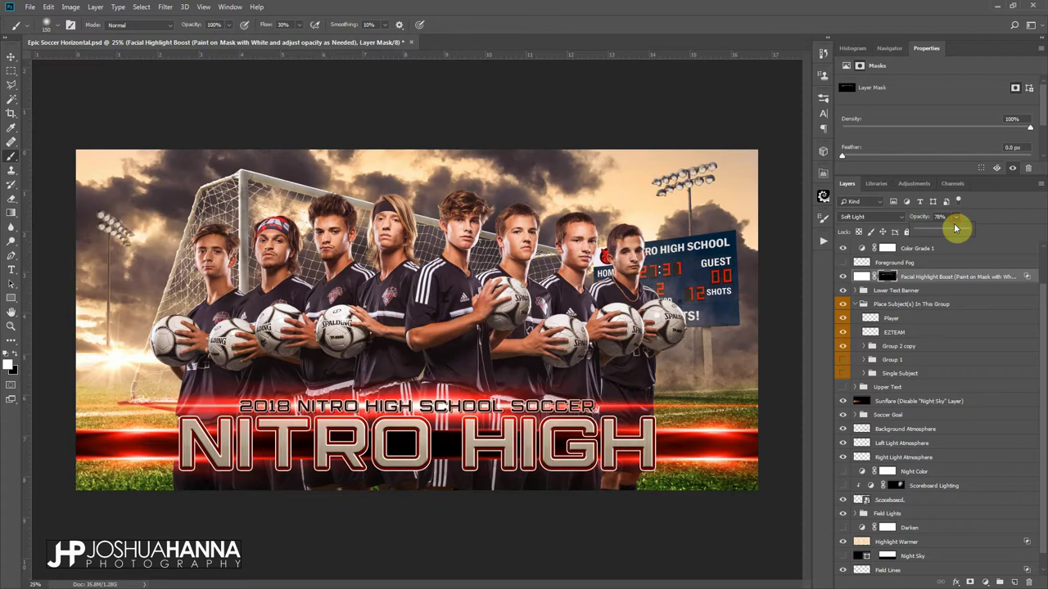
Raise the layer opacity to 82%, then softly repaint faces with 15% flow and a 900 brush
{"action": "mouse_move", "coordinate": [955, 233]}
{"action": "left_mouse_down"}
{"action": "mouse_move", "coordinate": [969, 233]}
{"action": "mouse_move", "coordinate": [958, 235]}
{"action": "left_mouse_up"}
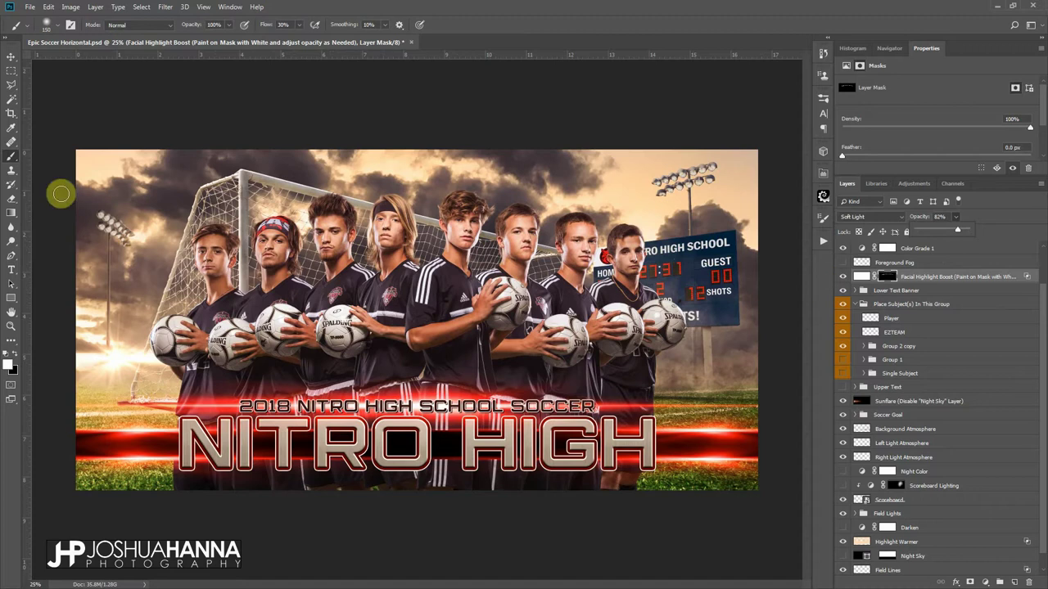
{"action": "left_click", "coordinate": [37, 350]}
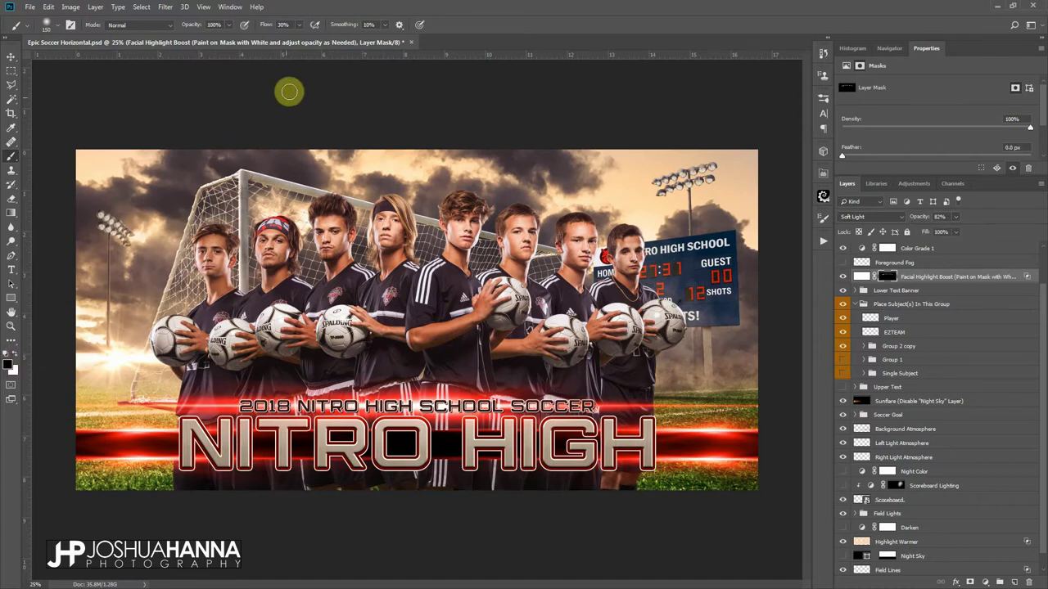
{"action": "left_click_drag", "start_coordinate": [295, 42], "coordinate": [292, 42]}
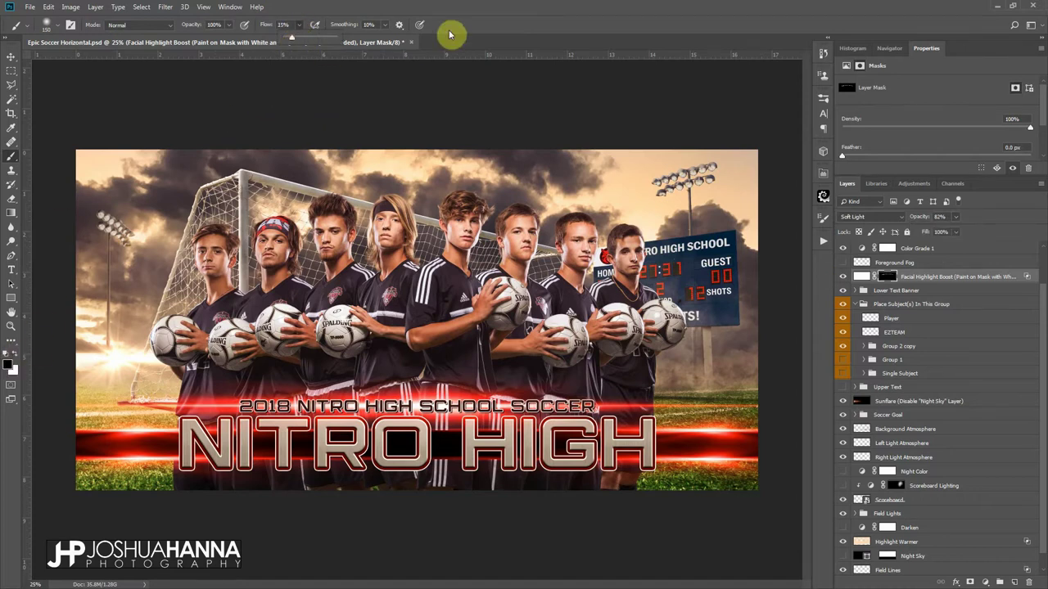
{"action": "key", "text": "bracketright"}
{"action": "key", "text": "bracketright"}
{"action": "key", "text": "bracketright"}
{"action": "key", "text": "bracketright"}
{"action": "key", "text": "bracketright"}
{"action": "key", "text": "bracketright"}
{"action": "key", "text": "bracketleft"}
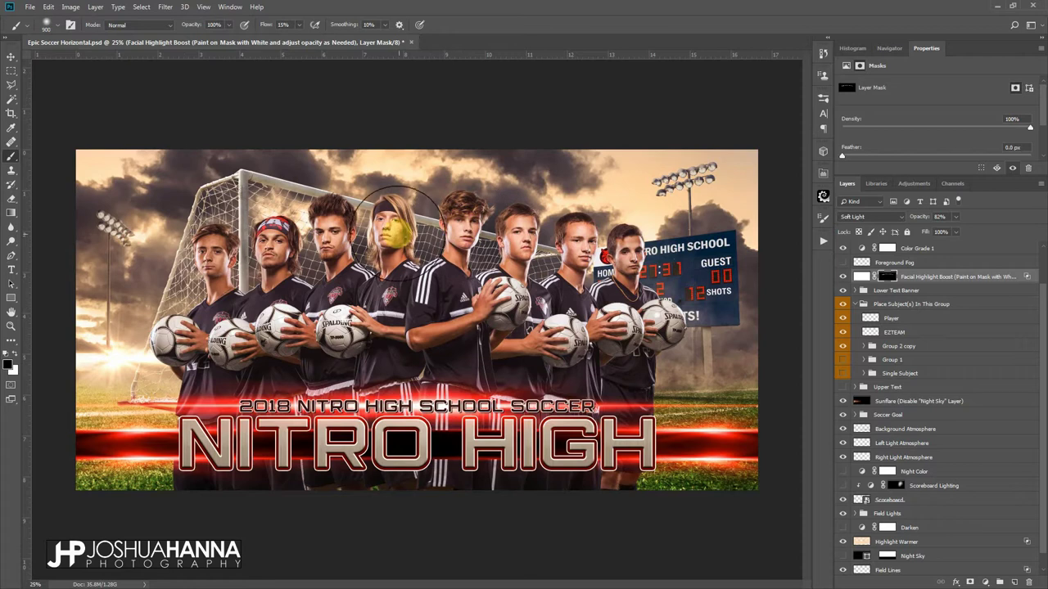
{"action": "mouse_move", "coordinate": [494, 262]}
{"action": "left_mouse_down"}
{"action": "mouse_move", "coordinate": [519, 237]}
{"action": "mouse_move", "coordinate": [585, 243]}
{"action": "mouse_move", "coordinate": [571, 271]}
{"action": "mouse_move", "coordinate": [609, 260]}
{"action": "mouse_move", "coordinate": [394, 254]}
{"action": "mouse_move", "coordinate": [214, 266]}
{"action": "mouse_move", "coordinate": [329, 248]}
{"action": "mouse_move", "coordinate": [384, 271]}
{"action": "mouse_move", "coordinate": [205, 312]}
{"action": "left_mouse_up"}
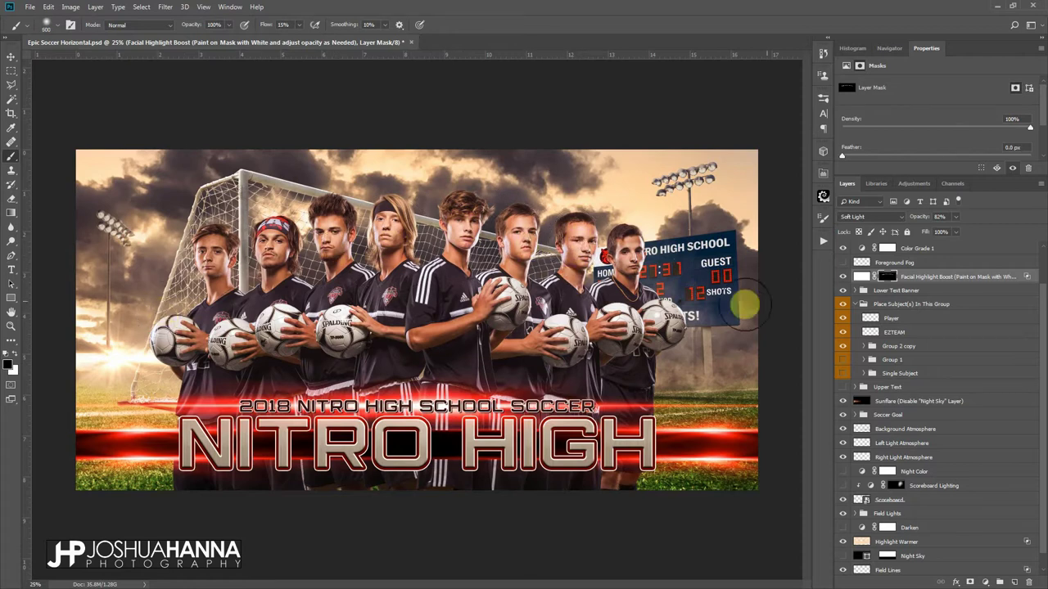
Toggle the Facial Highlight Boost layer on and off to compare, leaving it visible
{"action": "left_click", "coordinate": [844, 277]}
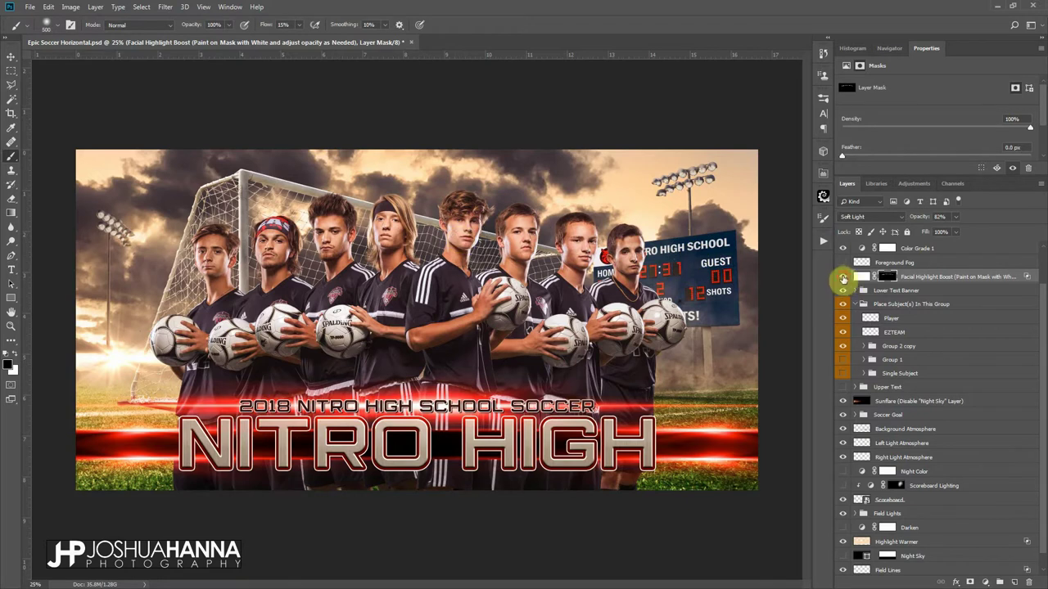
{"action": "left_click", "coordinate": [844, 277]}
{"action": "left_click", "coordinate": [844, 277]}
{"action": "left_click", "coordinate": [844, 277]}
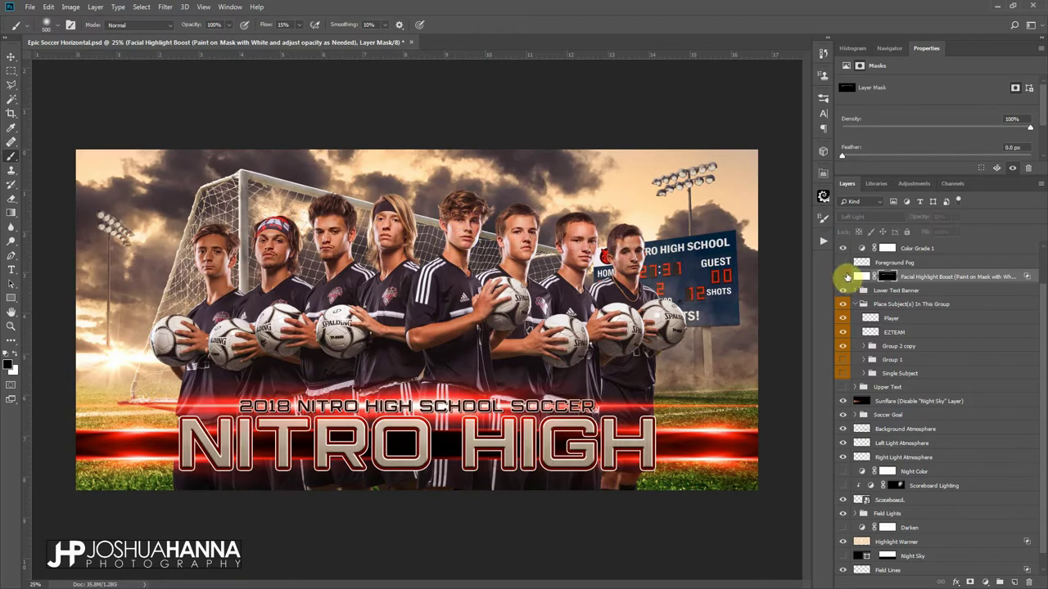
{"action": "left_click", "coordinate": [844, 277]}
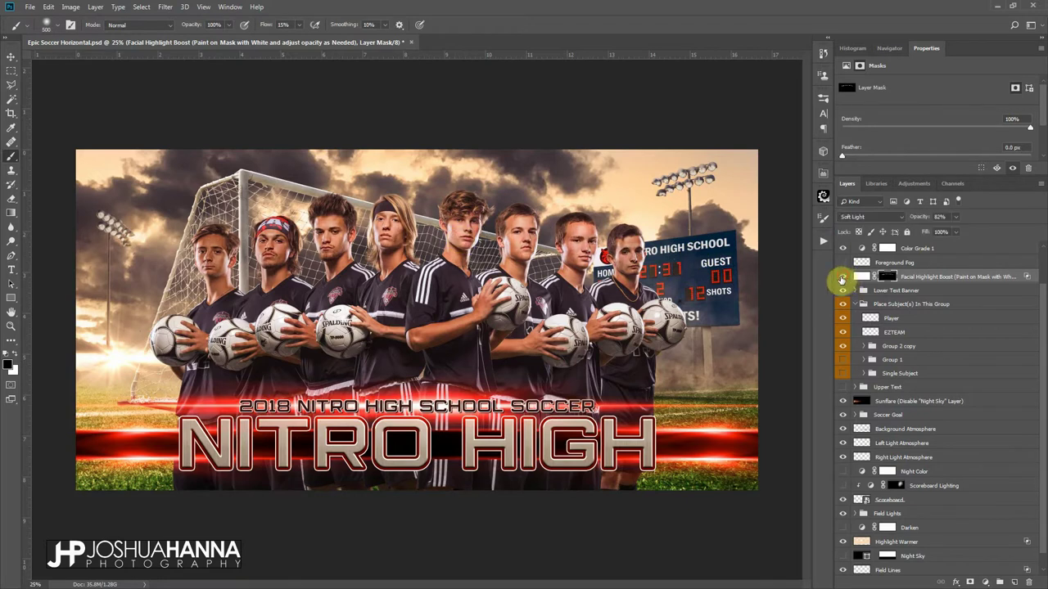
Zoom in on the players, then back out to 25%
{"action": "left_click", "coordinate": [11, 326]}
{"action": "right_click", "coordinate": [438, 346]}
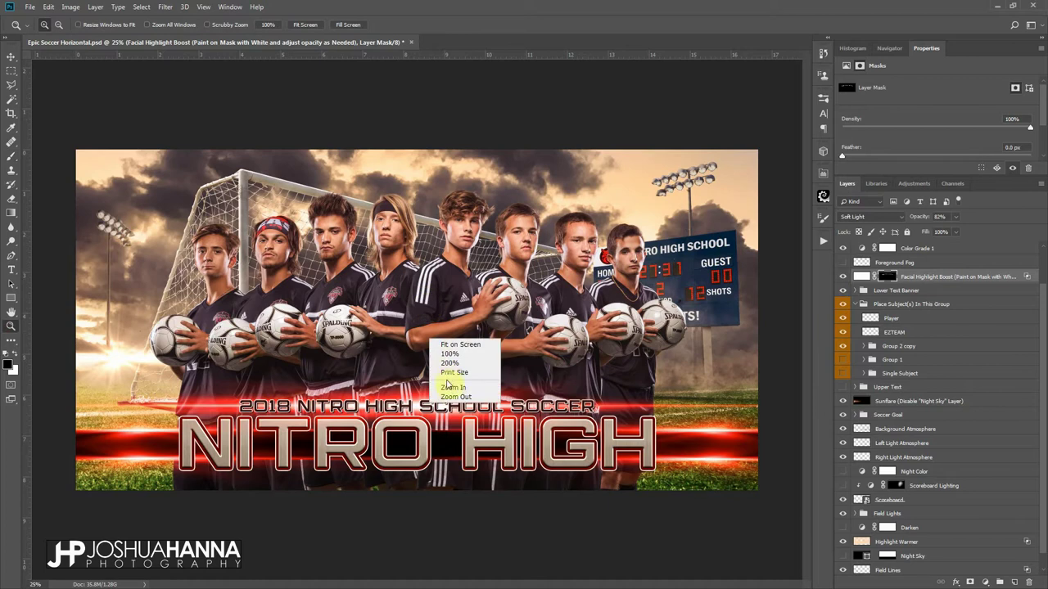
{"action": "left_click", "coordinate": [462, 393]}
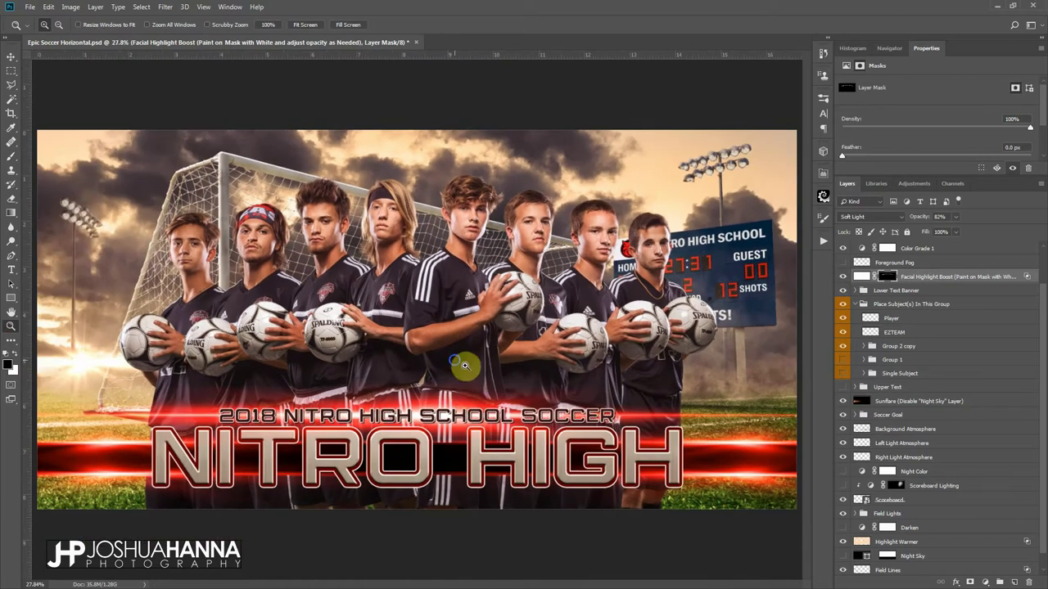
{"action": "right_click", "coordinate": [452, 354]}
{"action": "left_click", "coordinate": [478, 415]}
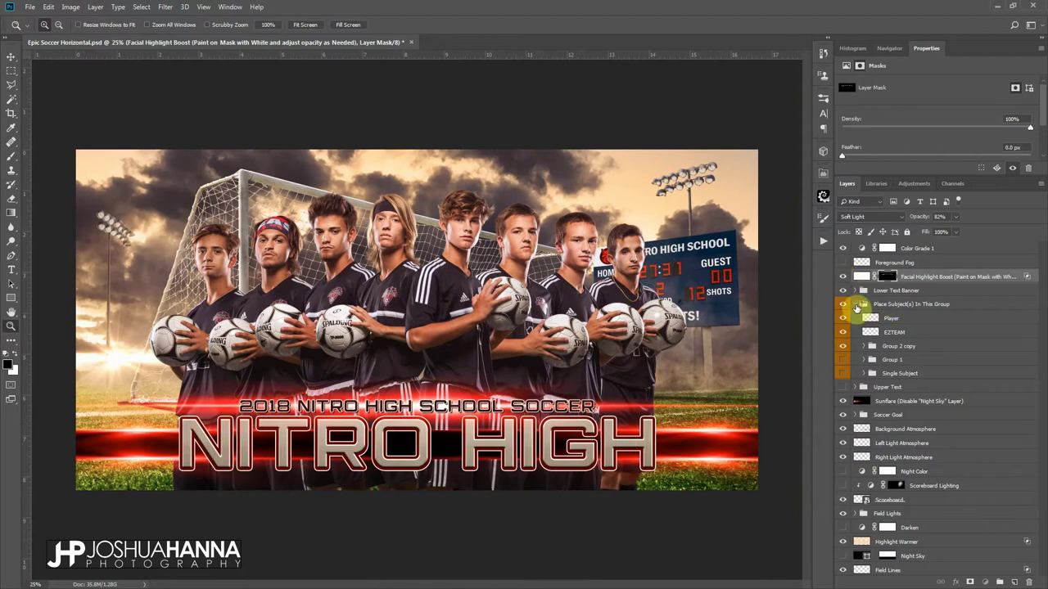
Hide the Sunflare and switch on Night Color and the night layers from Scoreboard to Darken
{"action": "left_click", "coordinate": [860, 305]}
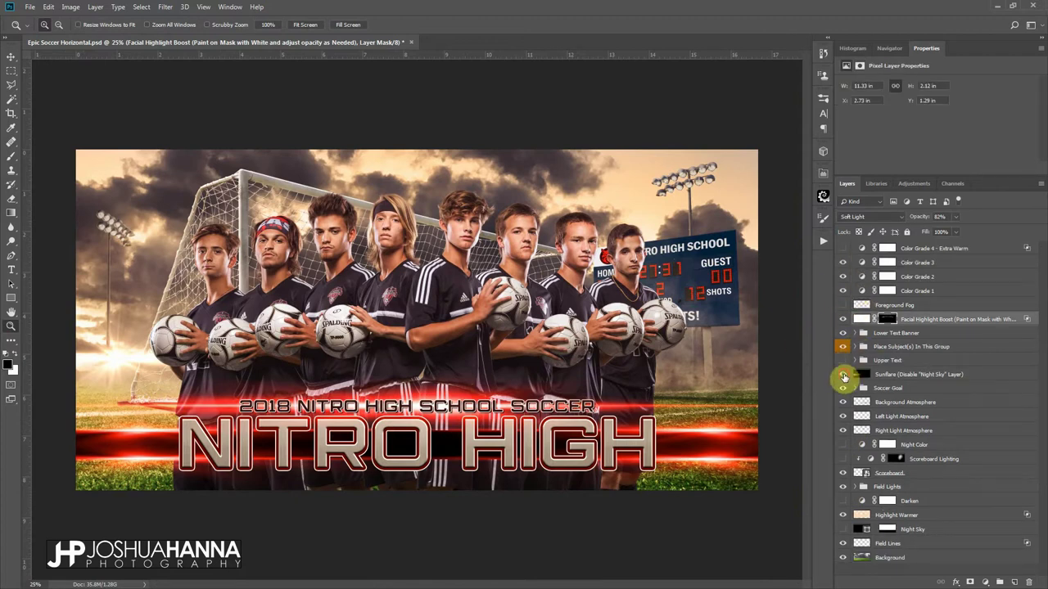
{"action": "left_click", "coordinate": [843, 375]}
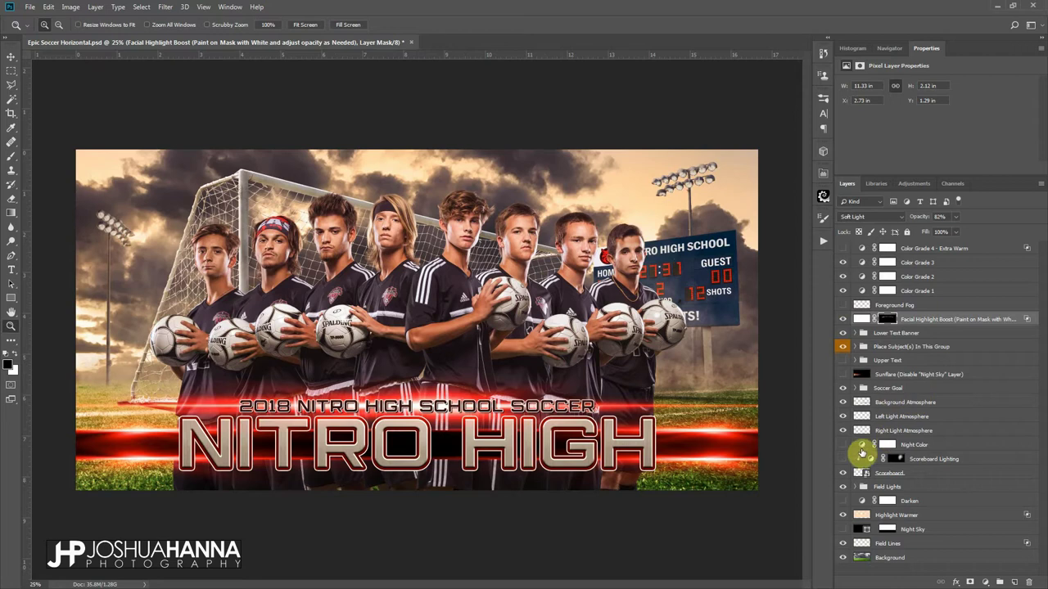
{"action": "left_click", "coordinate": [843, 445]}
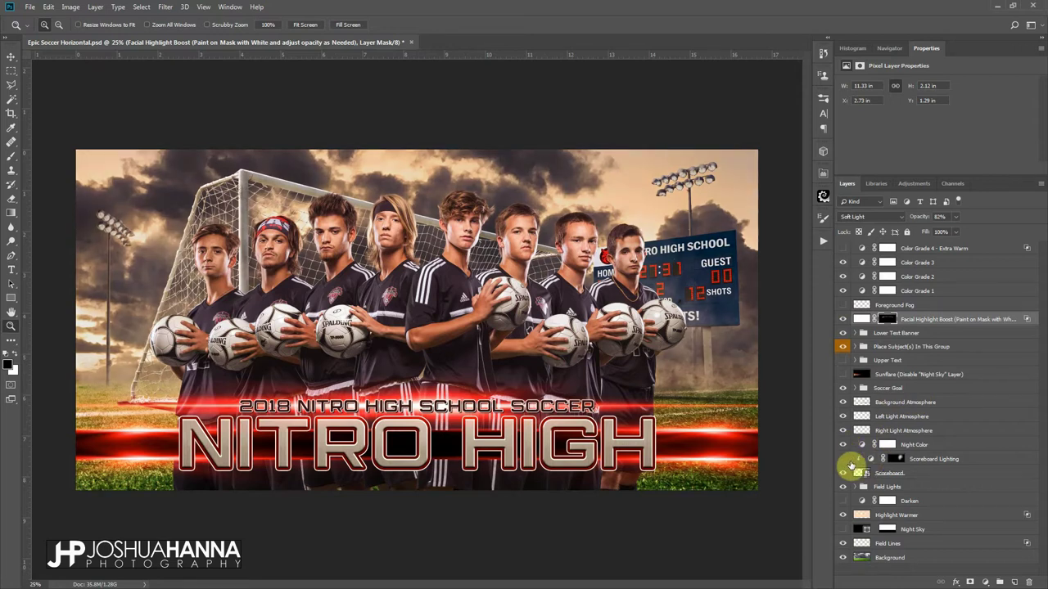
{"action": "left_click_drag", "start_coordinate": [847, 471], "coordinate": [843, 529]}
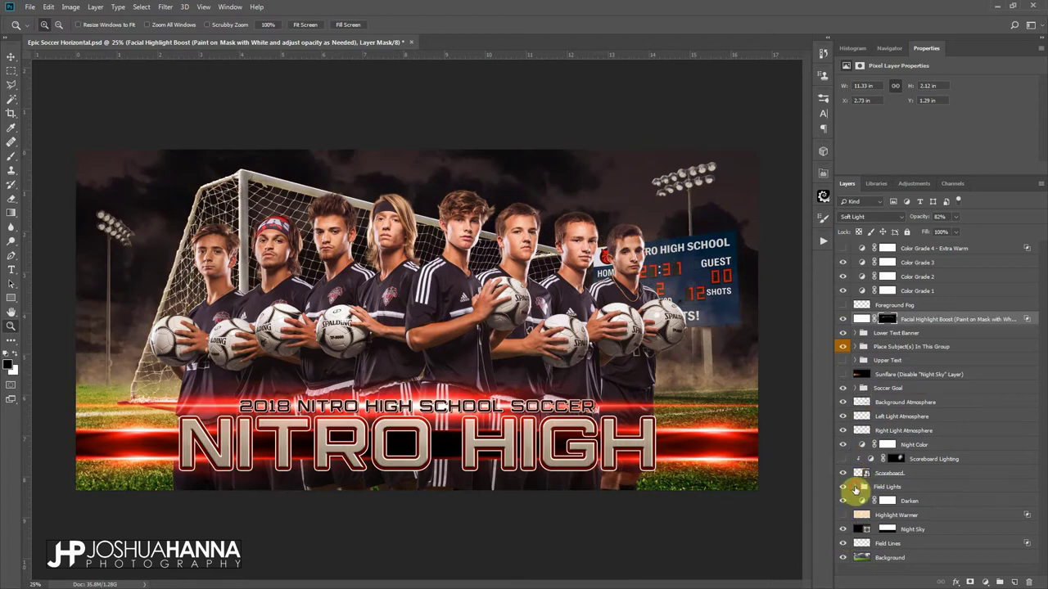
Turn on the left floodlight's Light Beams and raise its Lights On opacity to 100%
{"action": "left_click", "coordinate": [854, 487]}
{"action": "left_click", "coordinate": [862, 501]}
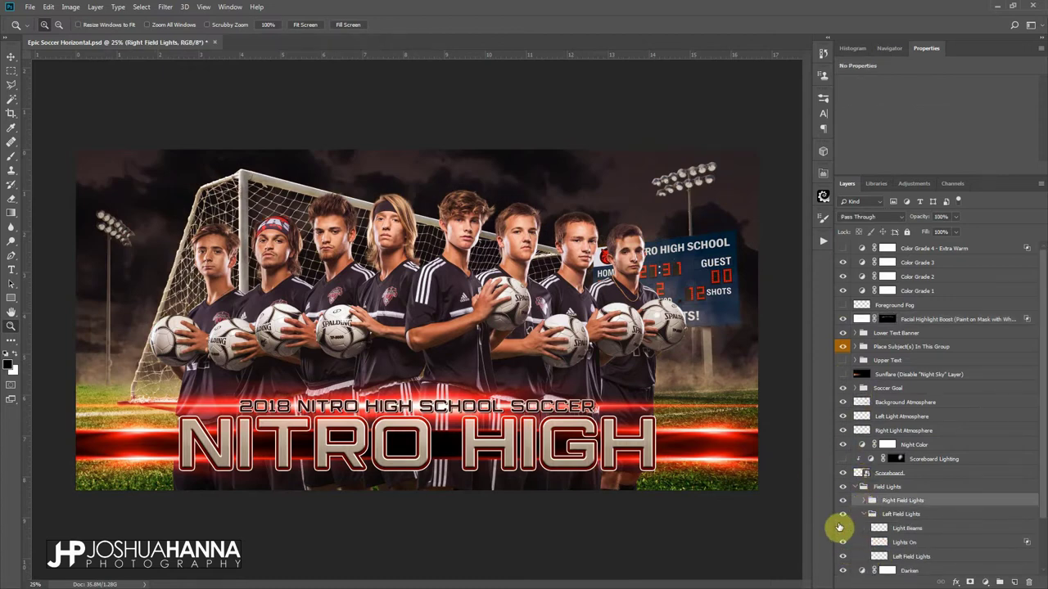
{"action": "left_click", "coordinate": [844, 528]}
{"action": "left_click", "coordinate": [891, 543]}
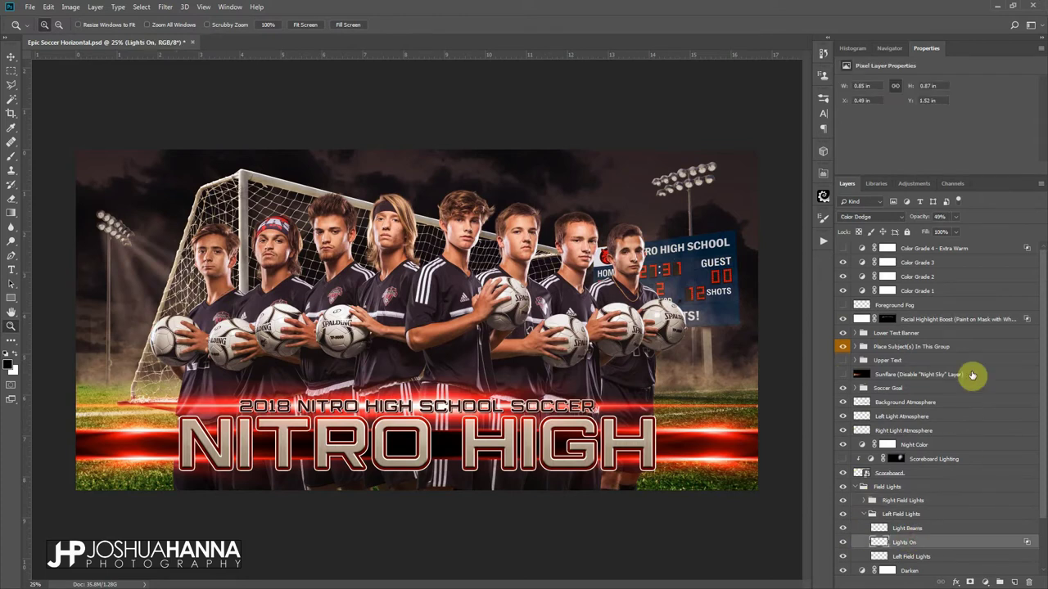
{"action": "left_click", "coordinate": [955, 217]}
{"action": "left_click_drag", "start_coordinate": [958, 231], "coordinate": [1019, 231]}
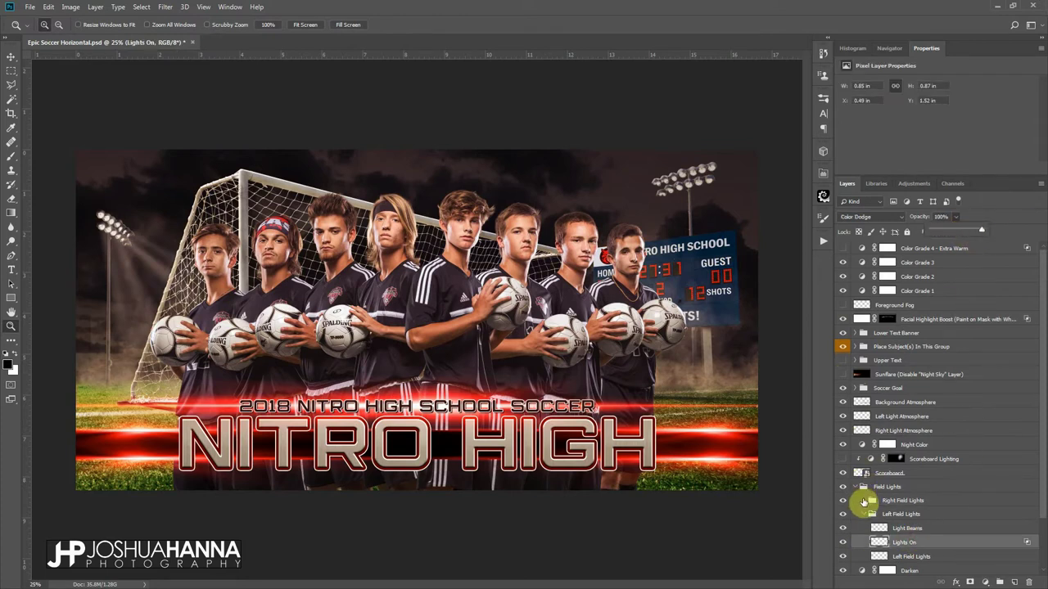
{"action": "left_click", "coordinate": [864, 501]}
{"action": "left_click", "coordinate": [864, 501]}
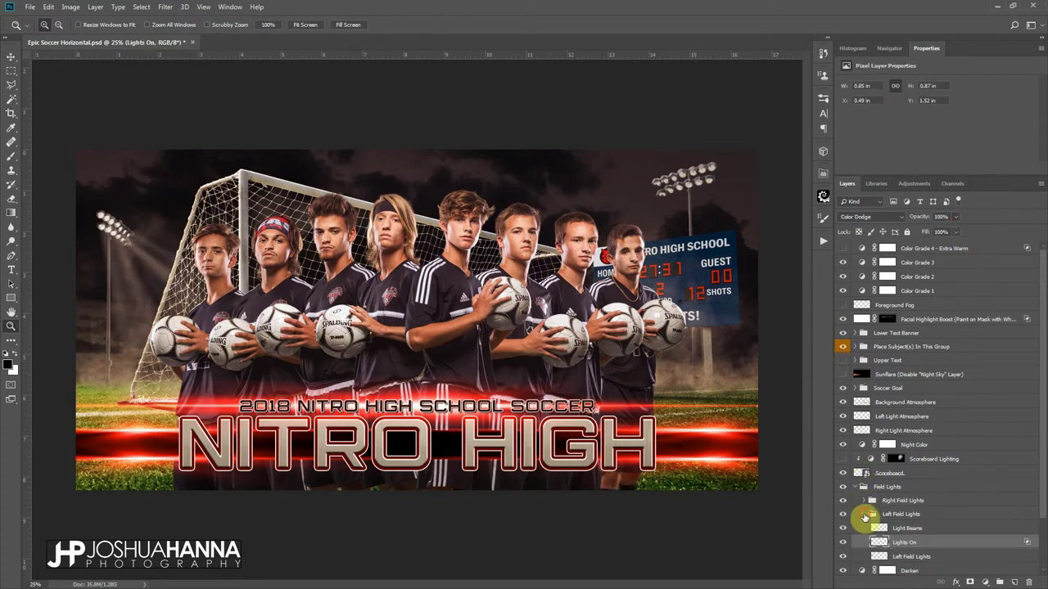
{"action": "left_click", "coordinate": [863, 514]}
Turn on the right floodlight's Light Beams and raise its Lights On opacity to 100%
{"action": "left_click", "coordinate": [865, 500]}
{"action": "left_click", "coordinate": [852, 516]}
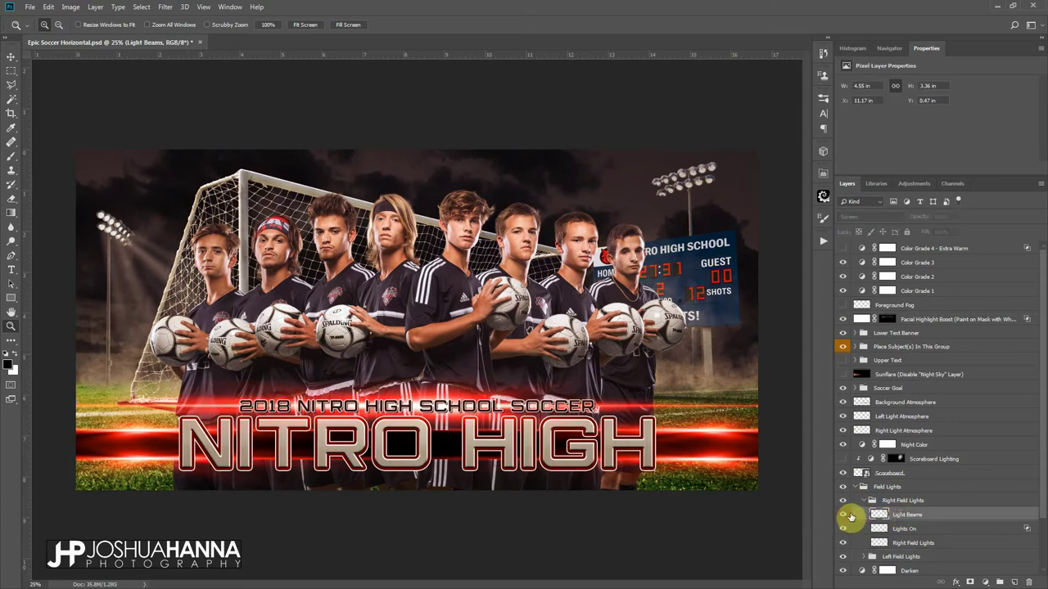
{"action": "left_click", "coordinate": [901, 528]}
{"action": "left_click", "coordinate": [952, 217]}
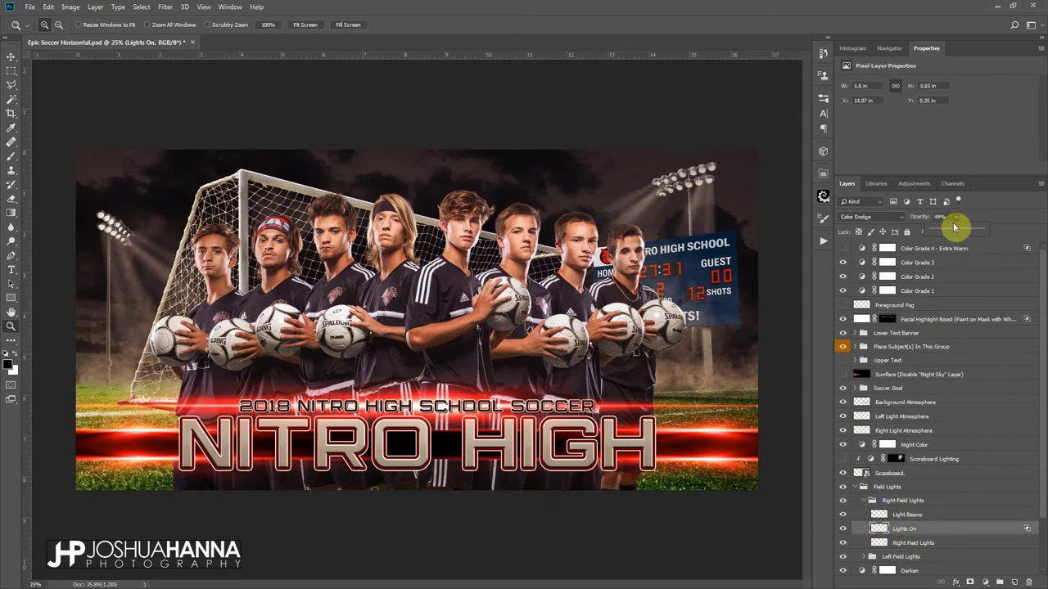
{"action": "left_click_drag", "start_coordinate": [960, 234], "coordinate": [980, 232]}
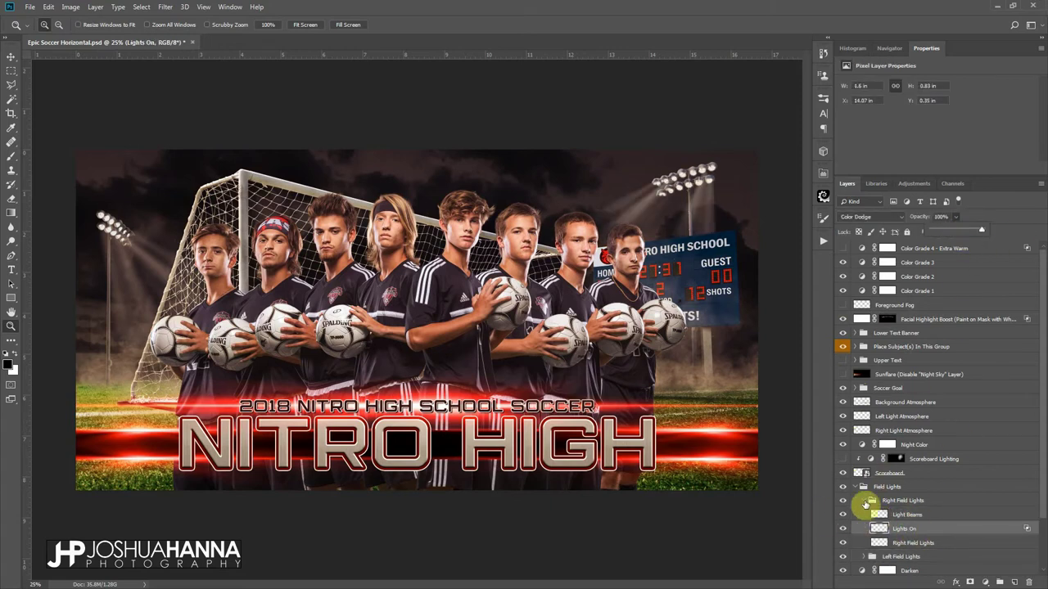
{"action": "left_click", "coordinate": [857, 488]}
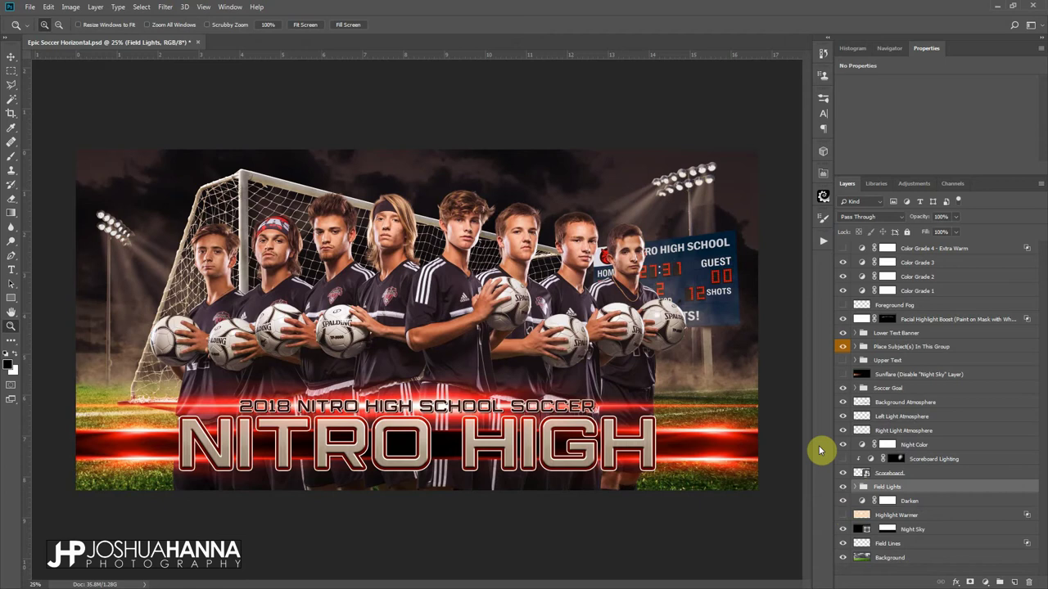